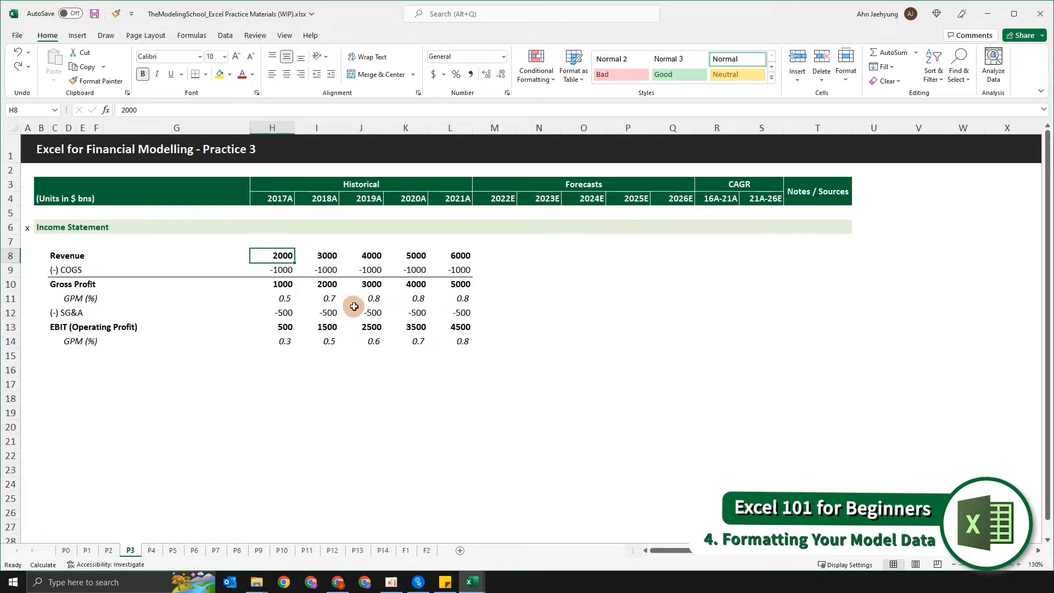
Step: Apply the Number format with thousands separators and two decimals to the income statement figures in H8:L14
left_click(332, 269)
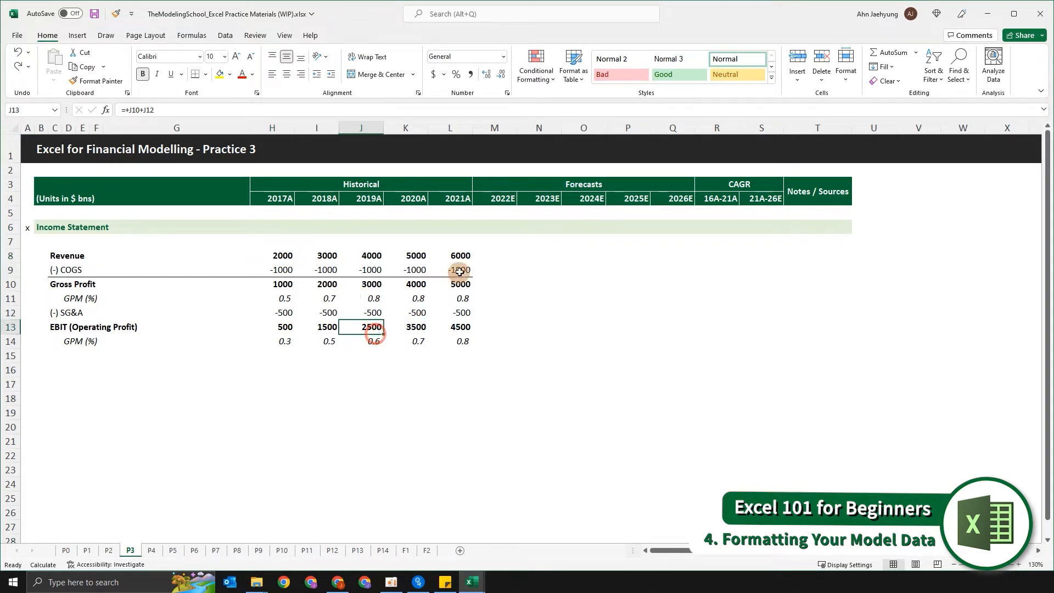
left_click_drag(459, 255, 285, 348)
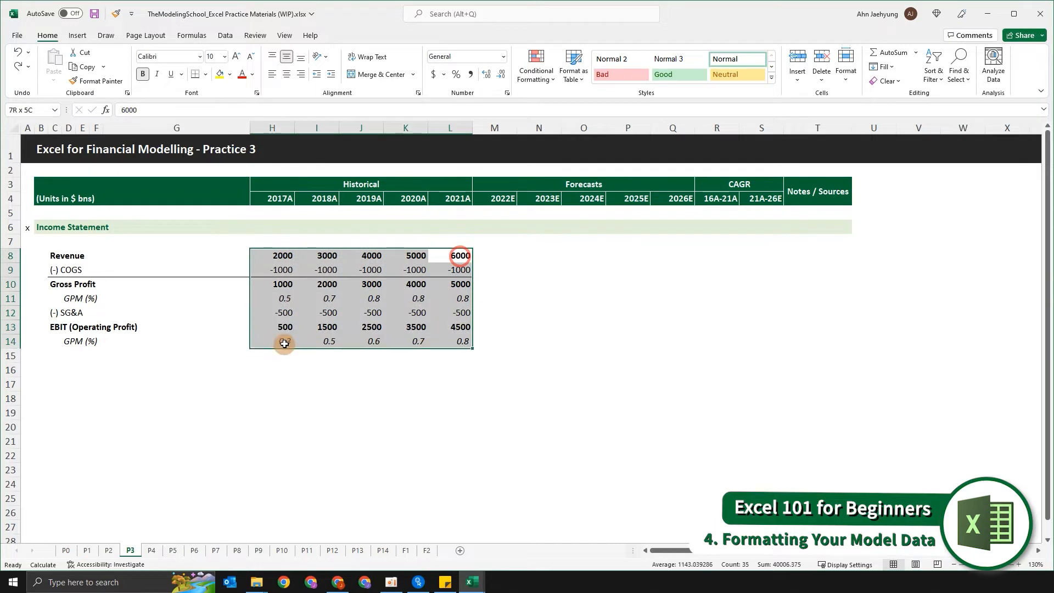
left_click(357, 433)
left_click_drag(283, 256, 442, 340)
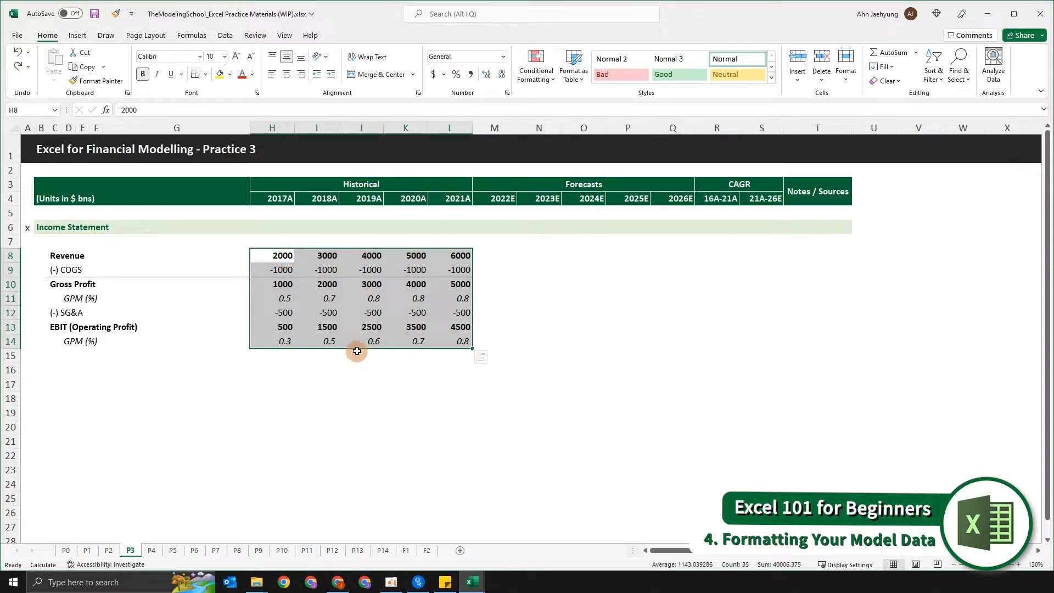
key("ctrl+shift+1")
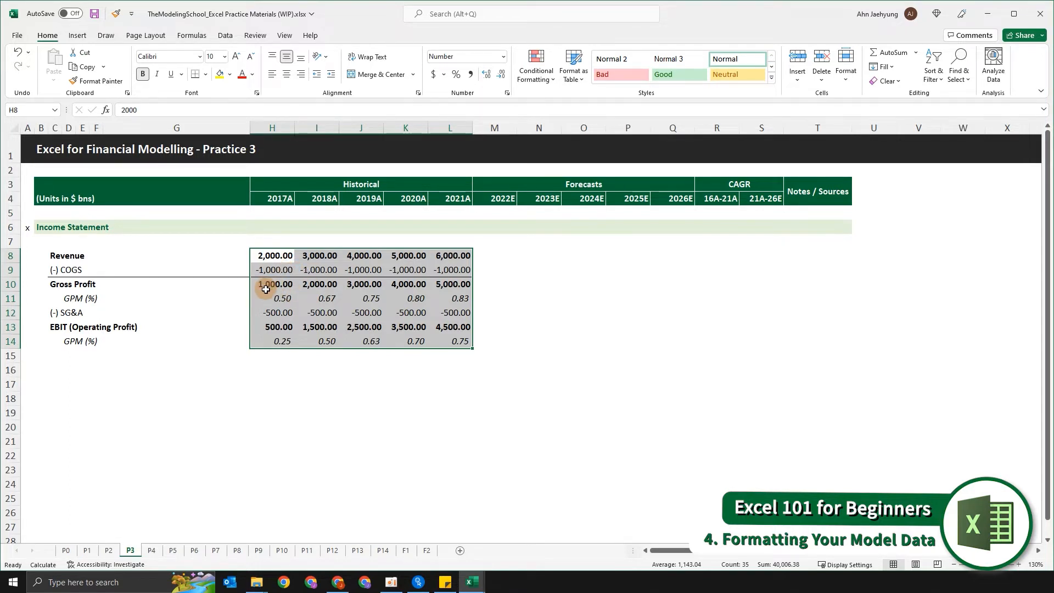
left_click(486, 368)
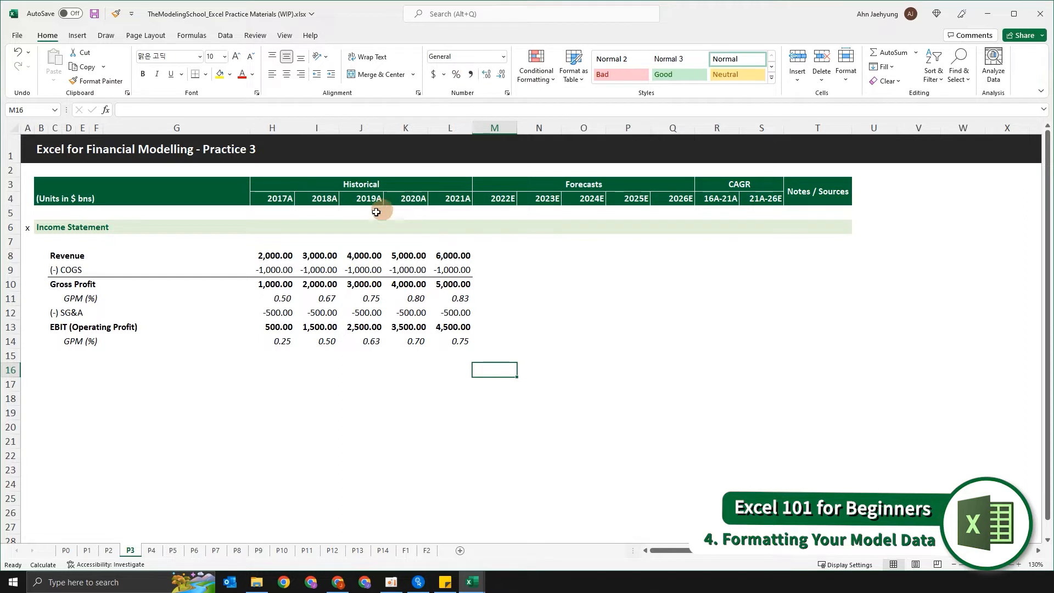
Step: Undo the Number format applied to the income statement figures
left_click(290, 243)
left_click(309, 266)
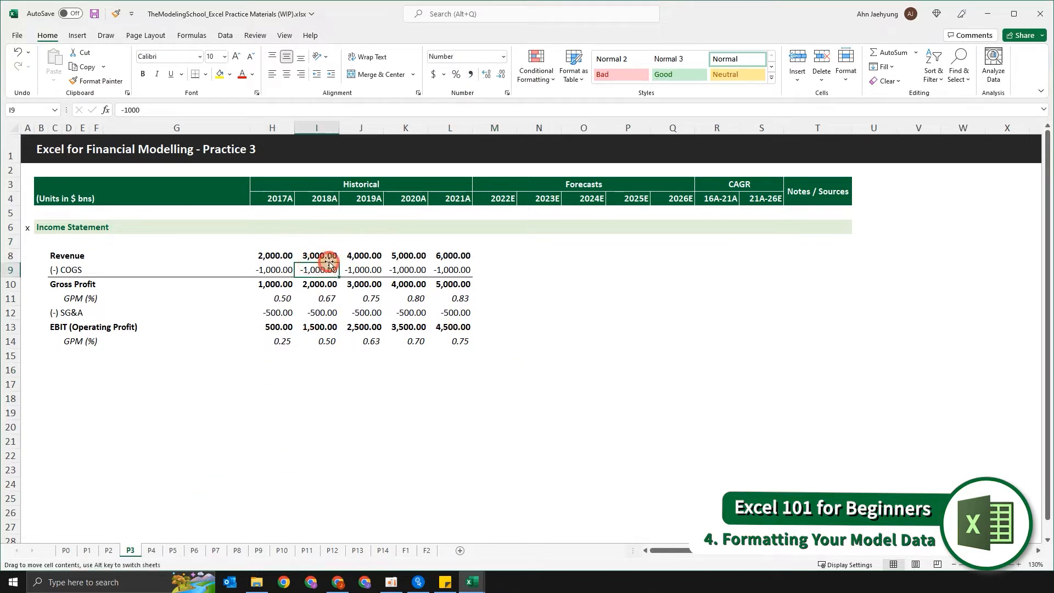
left_click(329, 251)
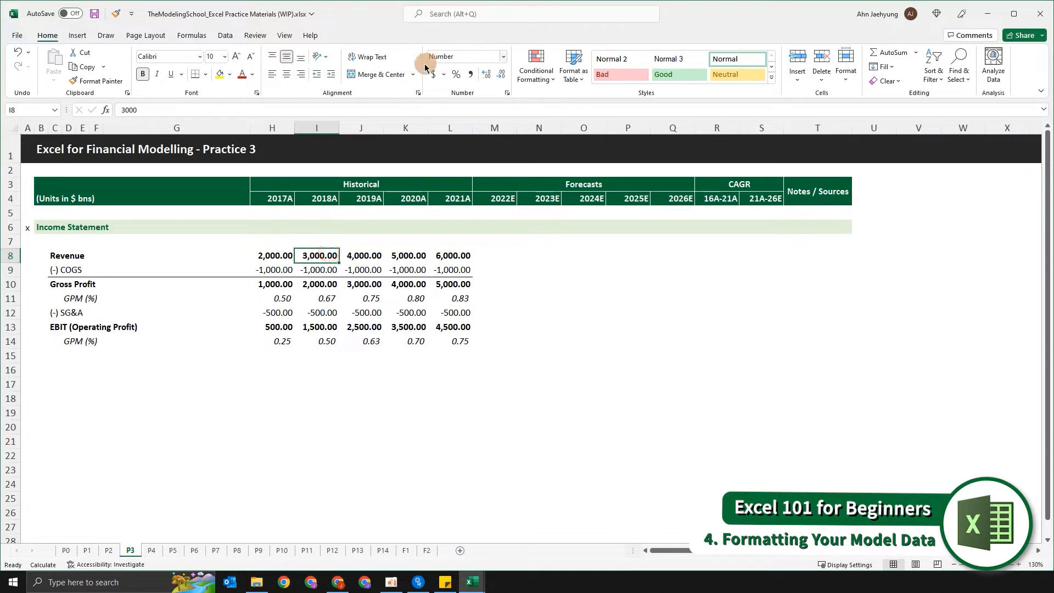
key("ctrl+z")
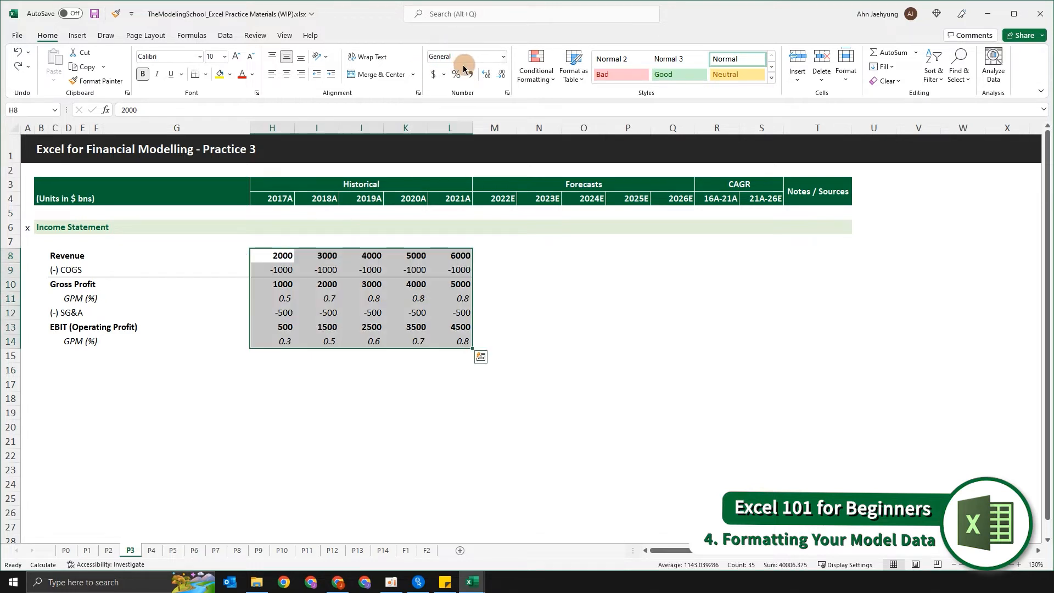
Step: Try the Number, Time, Date, Currency and Percentage formats in turn on the figures in H8:L14
key("ctrl+shift+1")
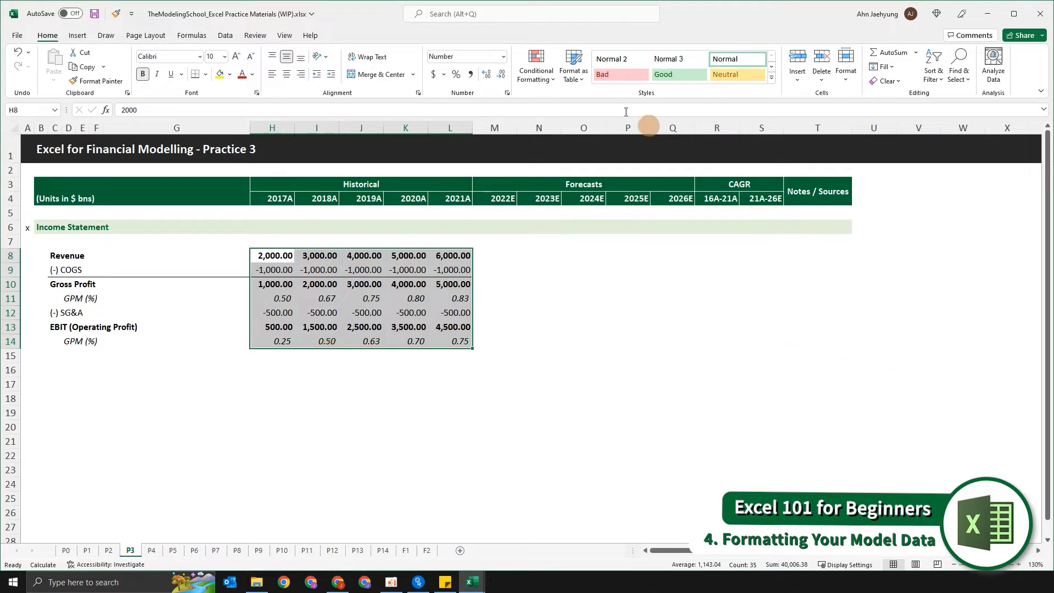
left_click(469, 80)
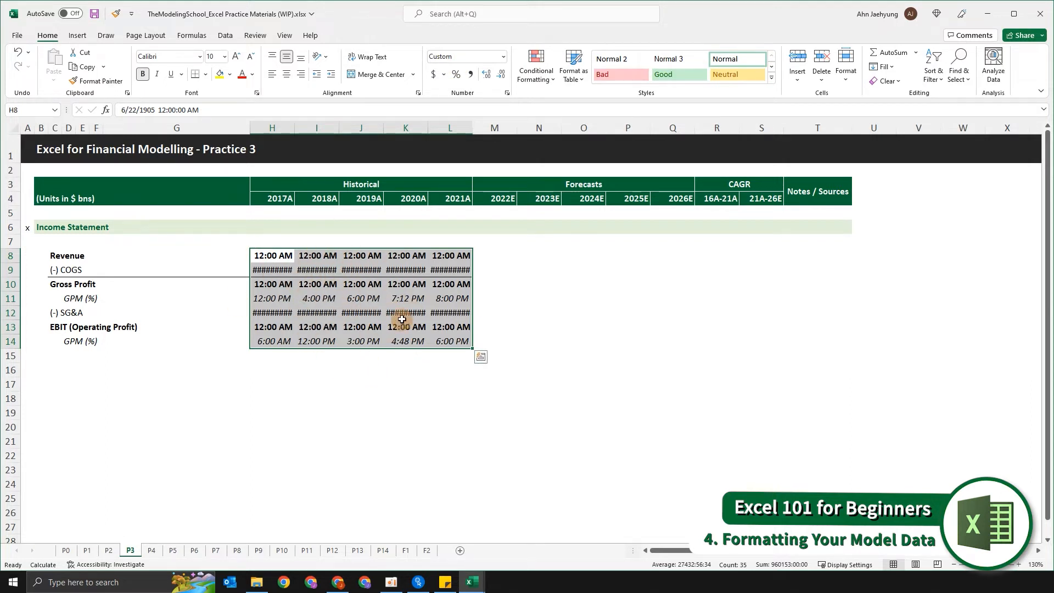
key("ctrl+shift+3")
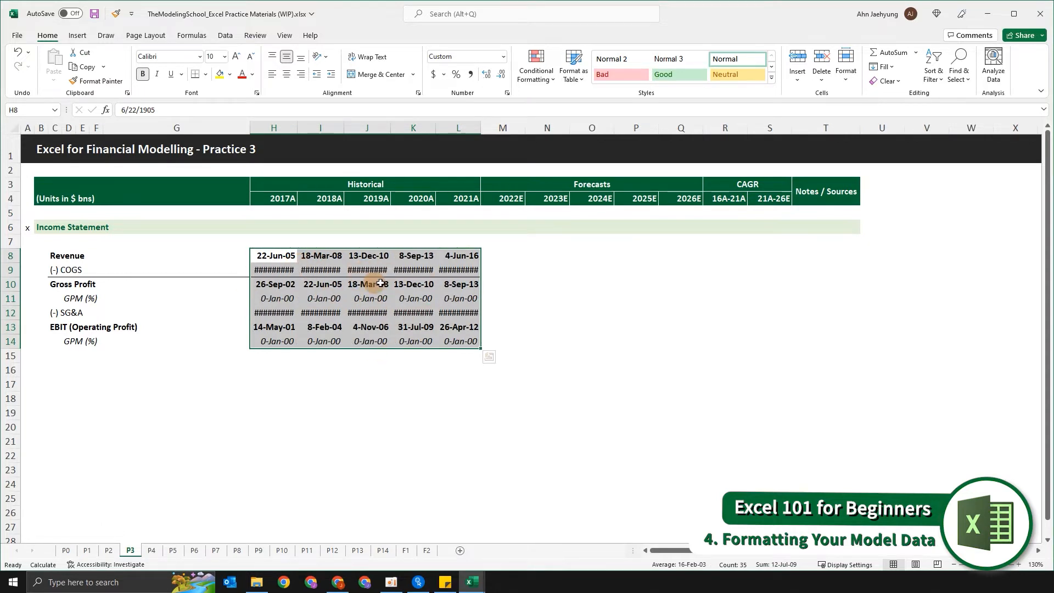
key("ctrl+shift+4")
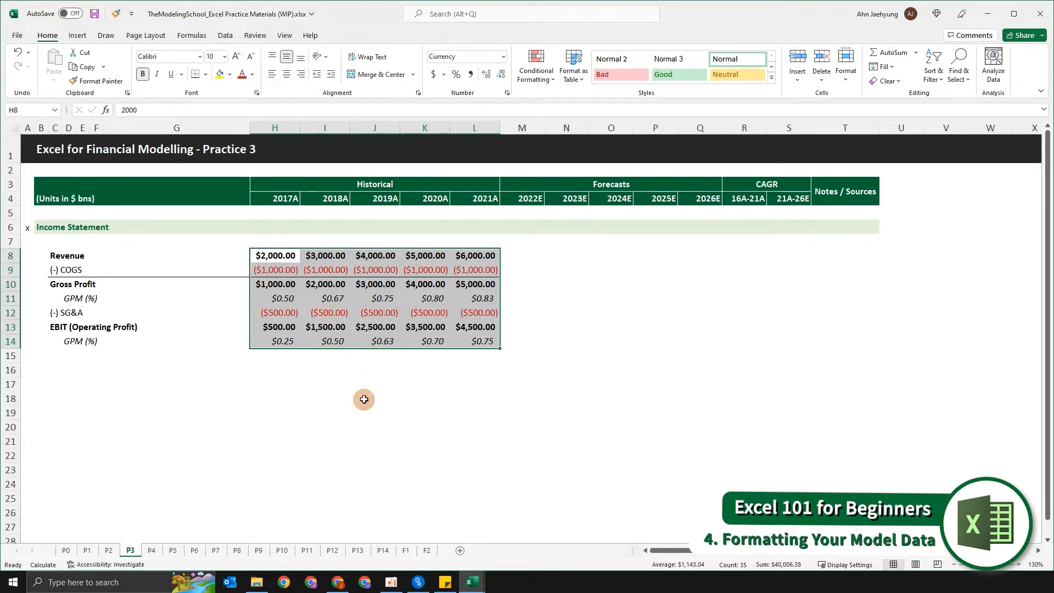
key("ctrl+shift+5")
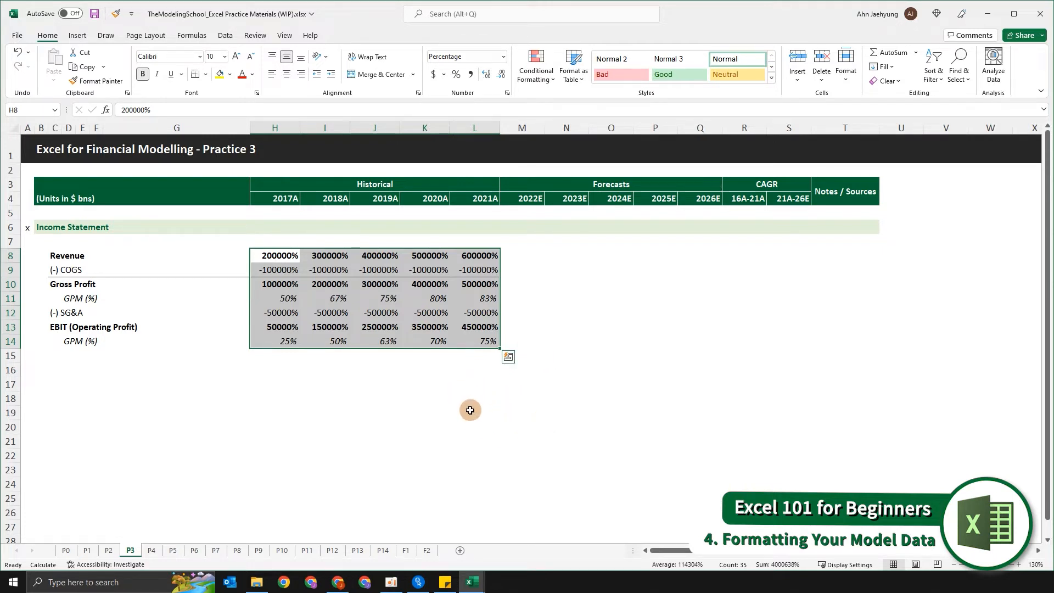
Step: Alternate the figures in H8:L14 between the Currency, Number and Percentage formats, undoing changes between trials
key("ctrl+shift+4")
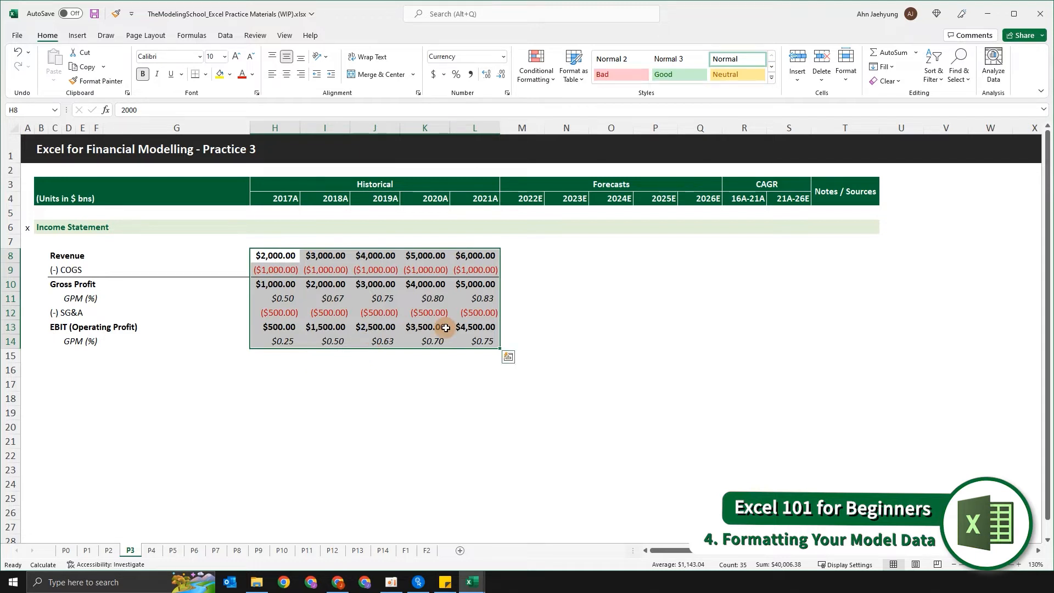
key("ctrl+shift+1")
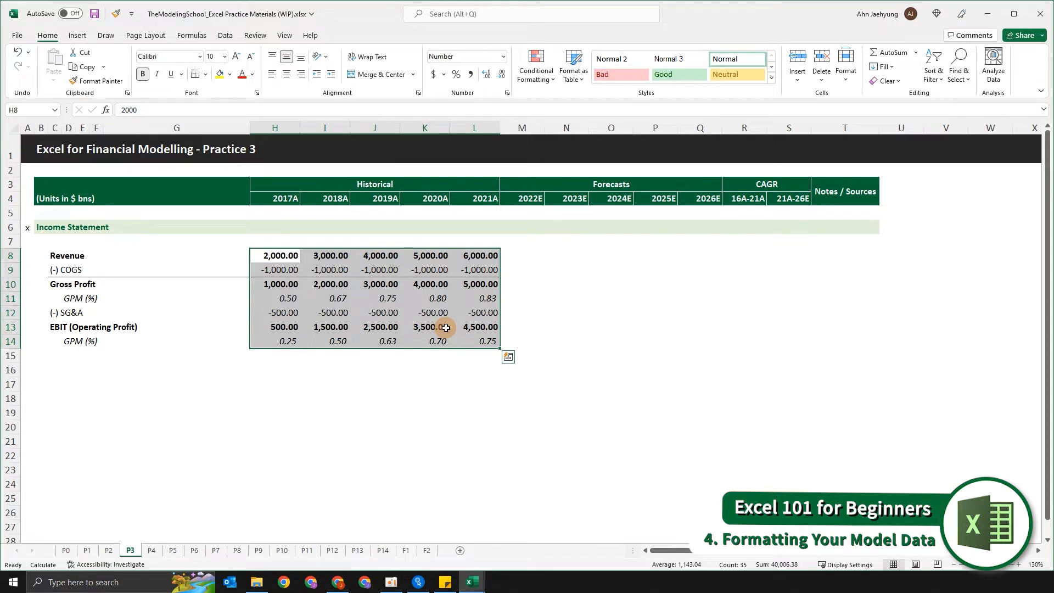
key("ctrl+z")
key("ctrl+shift+5")
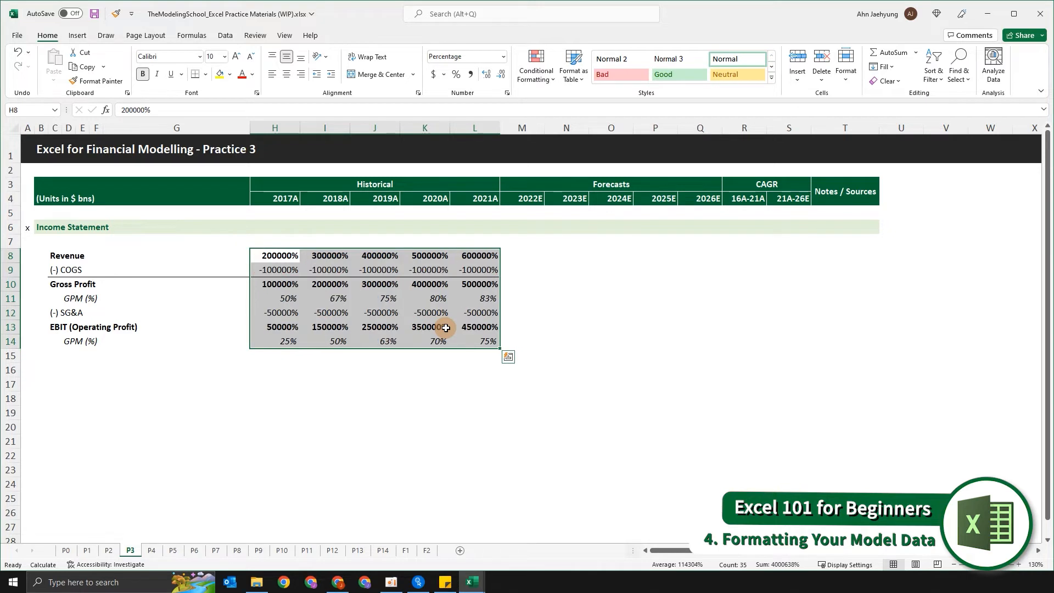
key("ctrl+z")
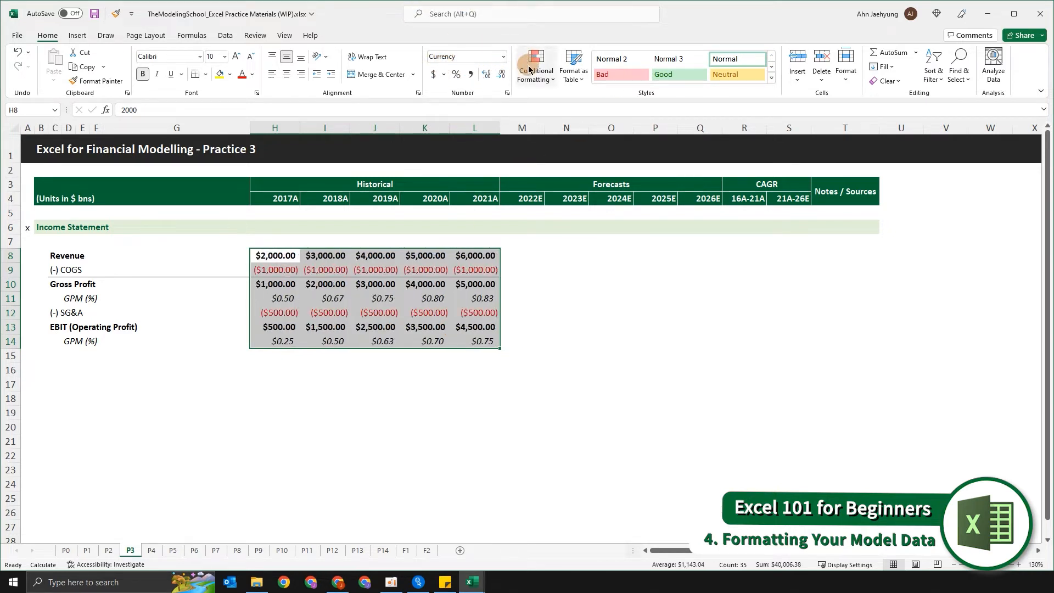
key("ctrl+shift+5")
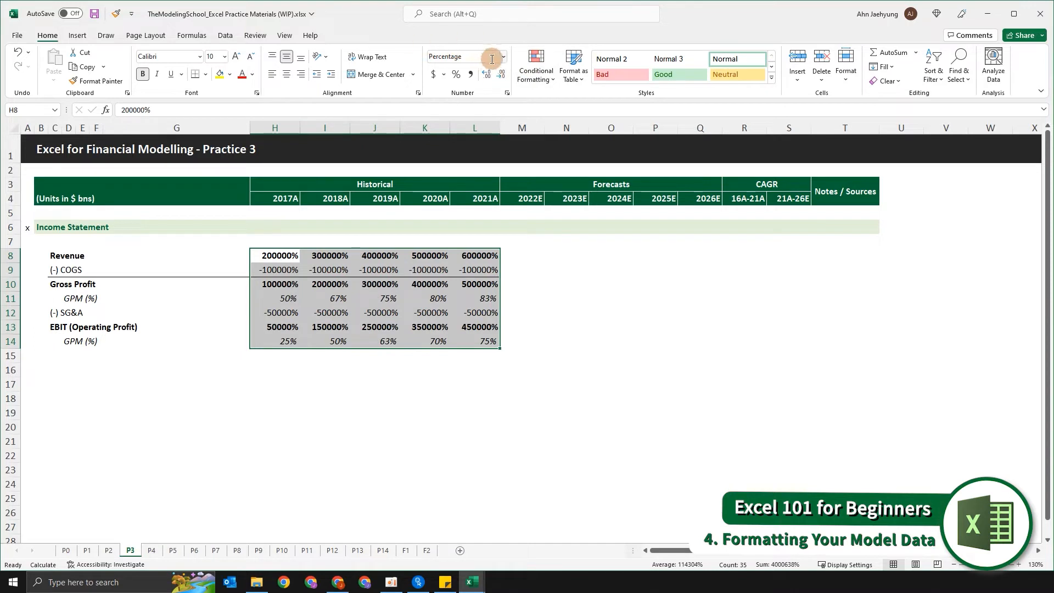
Step: Format the figures in H8:L14 as Number with thousands separators and reduce them to zero decimal places
key("ctrl+shift+1")
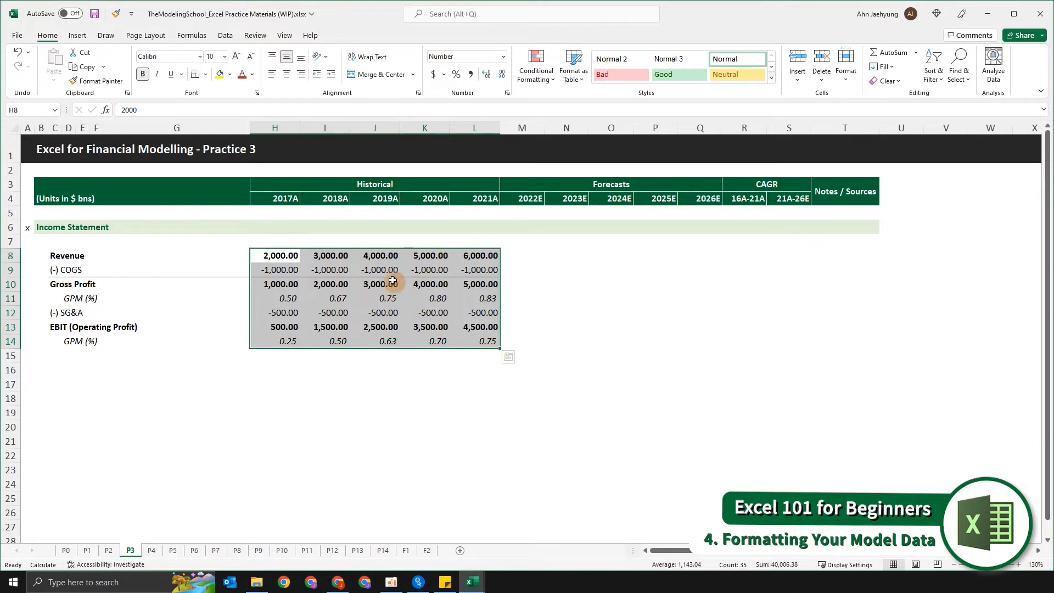
left_click(278, 255)
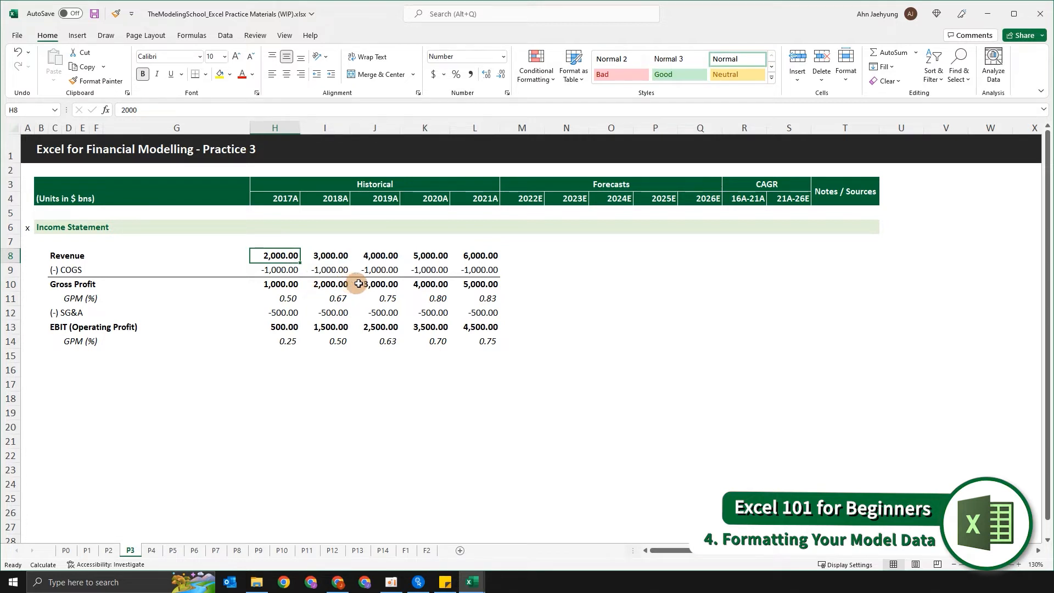
key("ctrl+shift+Down")
key("ctrl+shift+Right")
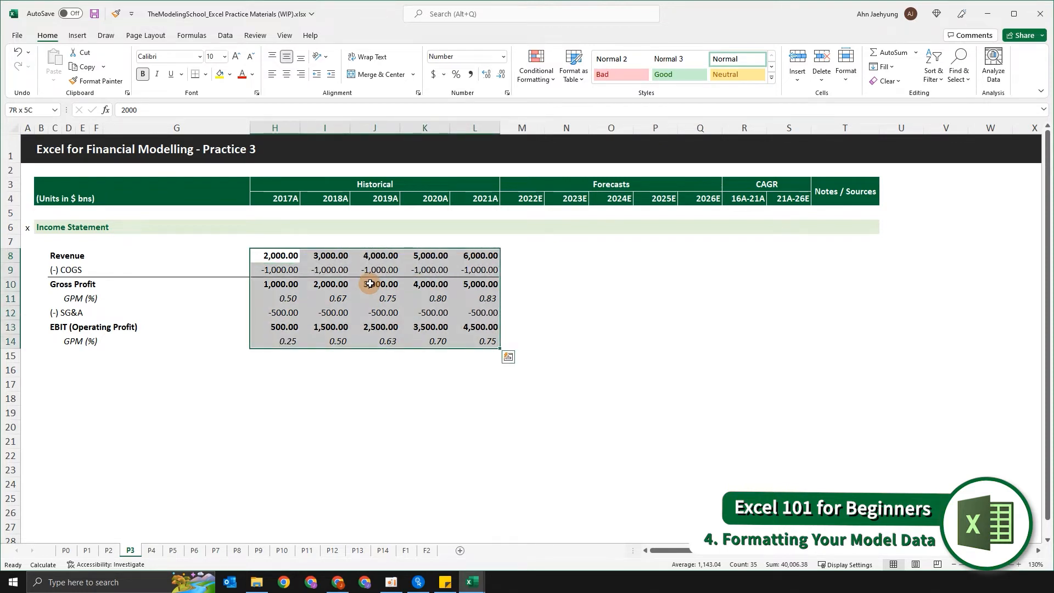
key("alt")
key("h")
key("9")
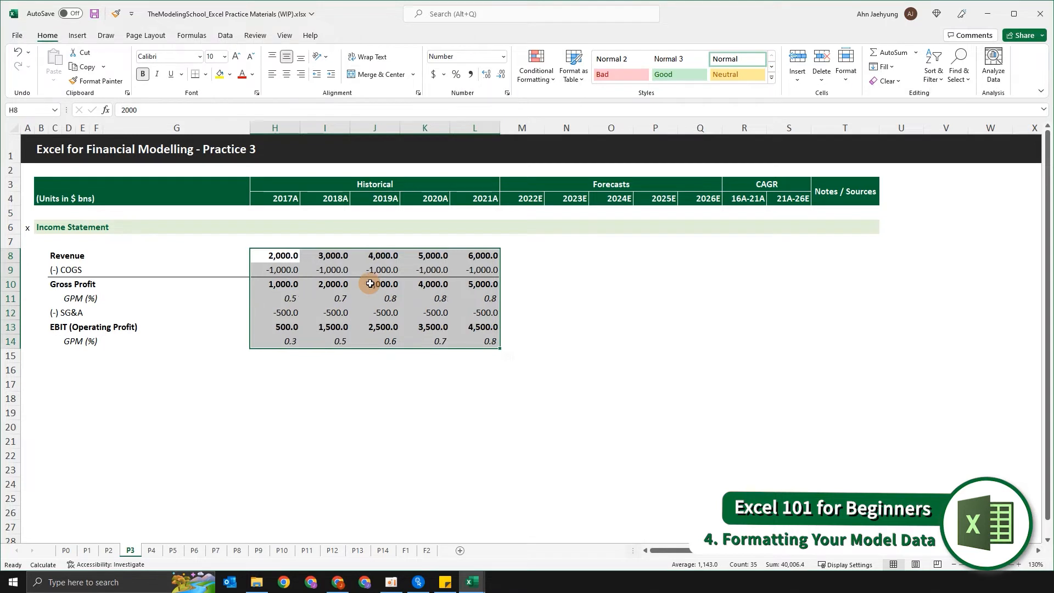
key("alt")
key("h")
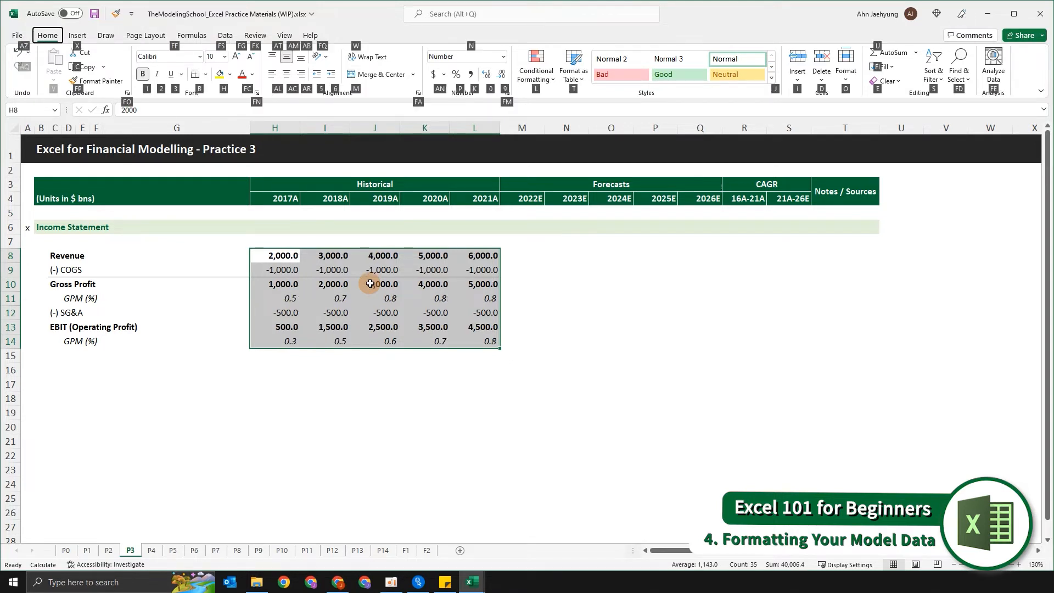
key("9")
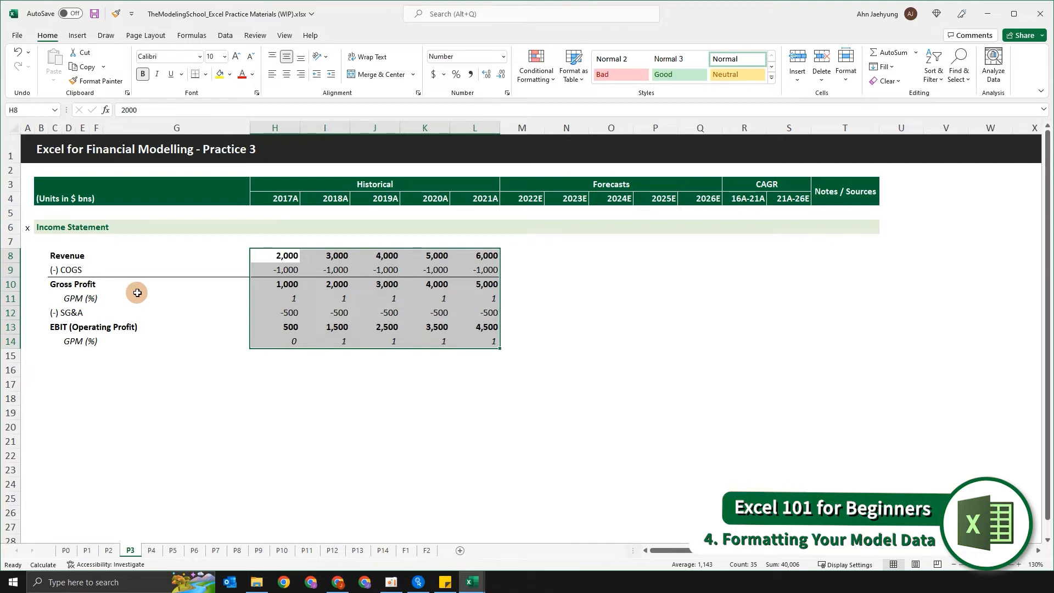
Step: Switch the selected figures back and forth between one decimal place and none, ending with no decimals
key("alt")
key("h")
key("0")
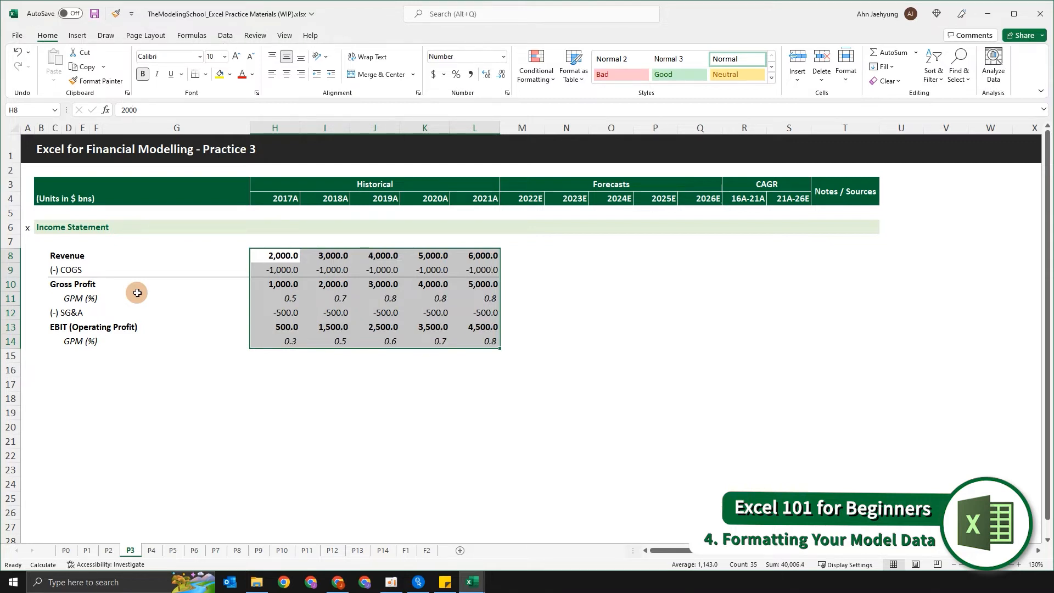
key("alt")
key("h")
key("9")
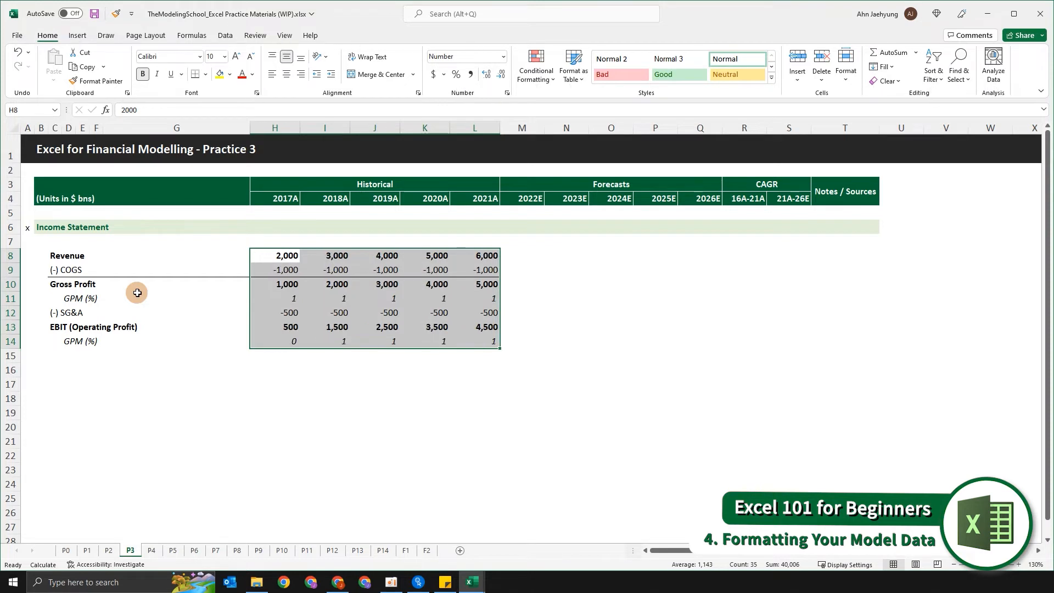
key("alt")
key("h")
key("0")
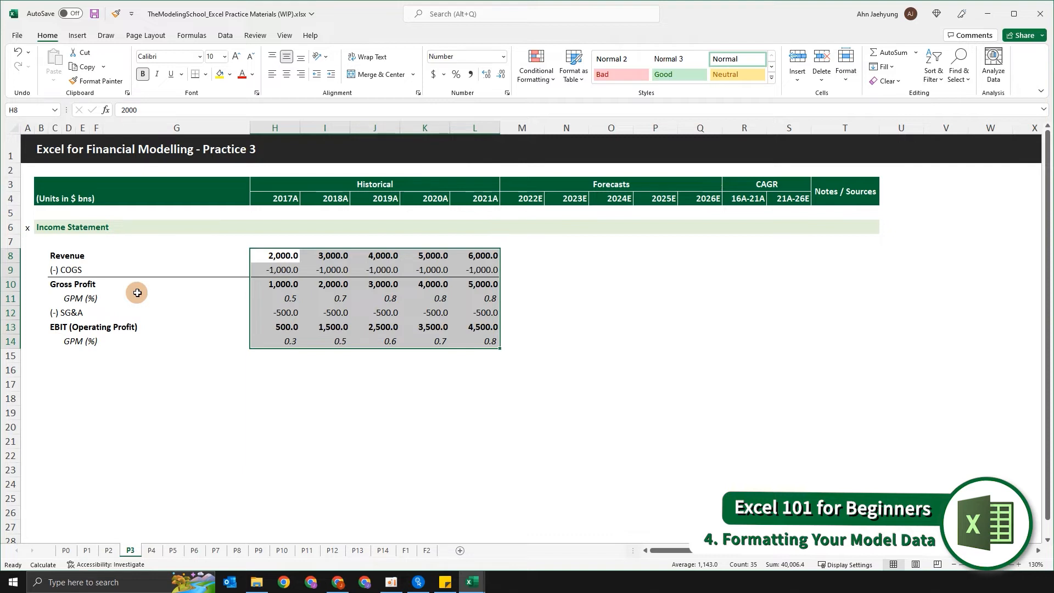
key("ctrl+v")
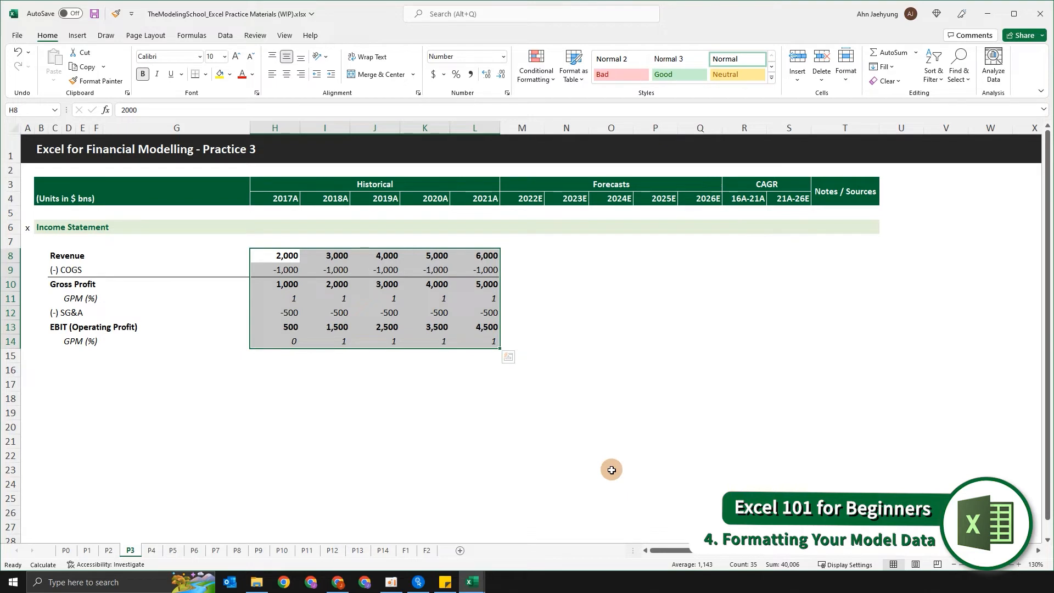
Step: Correct the margin label below EBIT (Operating Profit) in D14 to "OPM (%)"
key("Down")
key("Down")
key("Down")
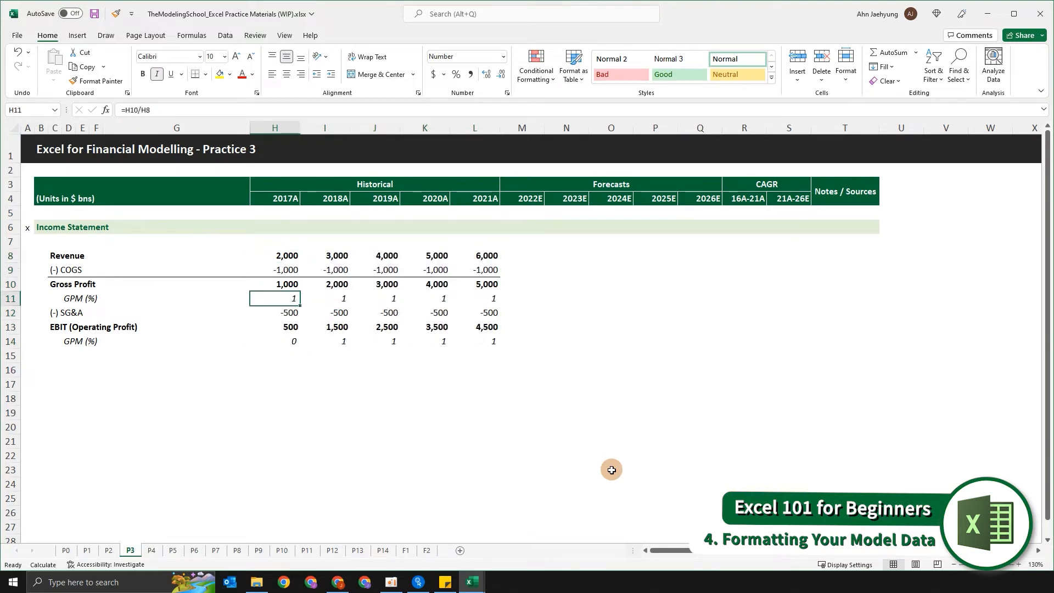
key("Left")
key("Left")
key("Left")
key("Left")
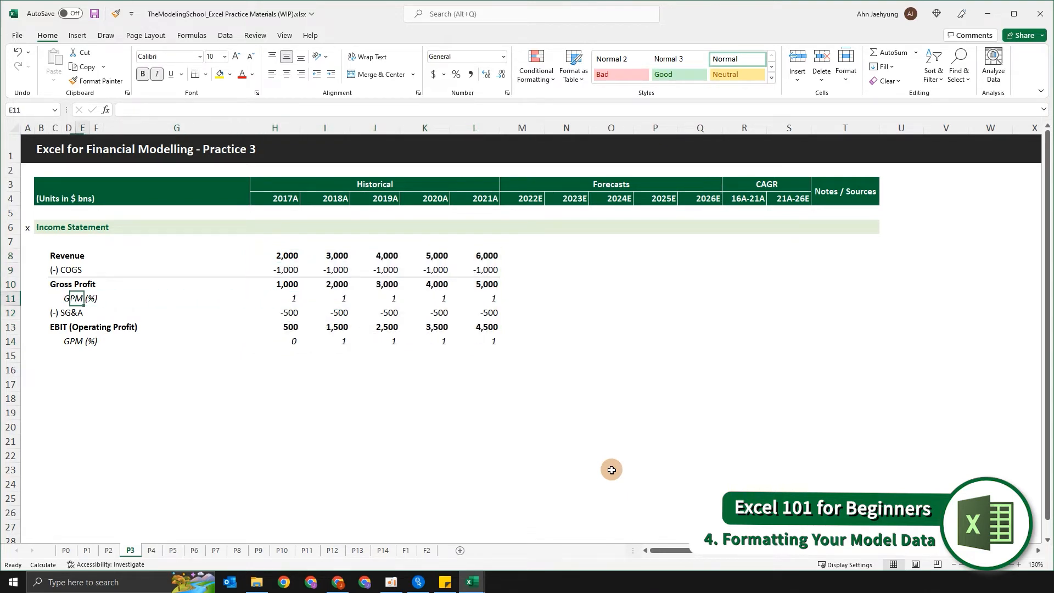
key("Right")
key("Right")
key("Right")
key("Left")
key("Left")
key("Left")
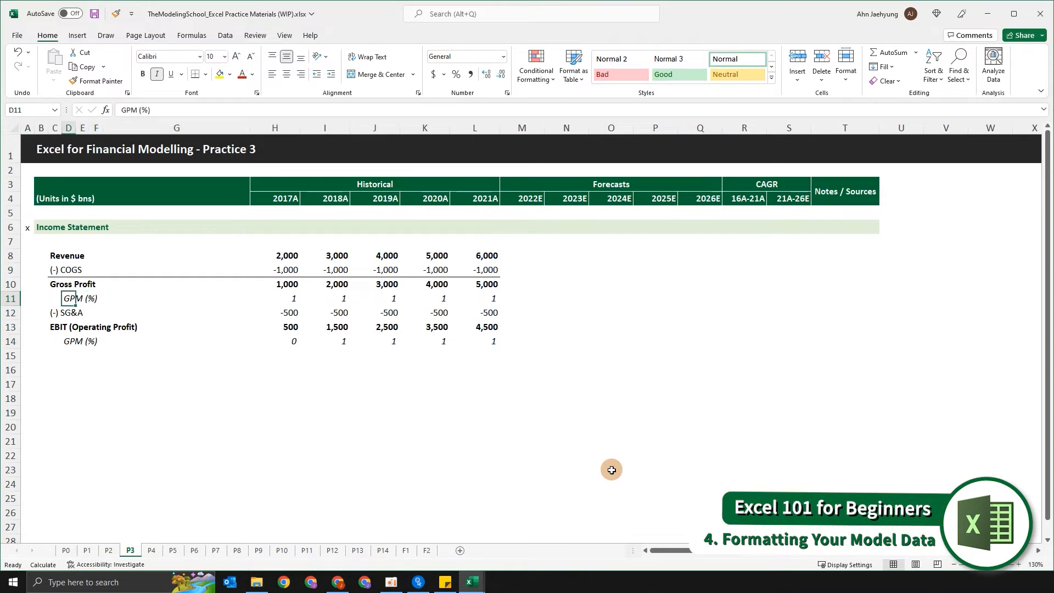
key("Down")
key("Down")
key("Down")
key("F2")
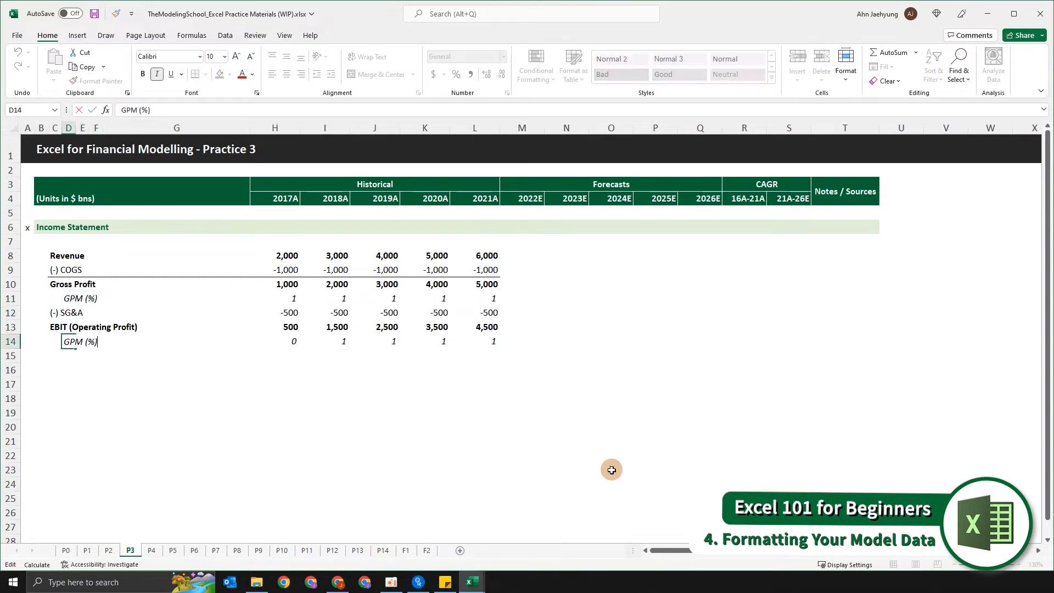
key("Home")
key("Delete")
type("O")
key("Return")
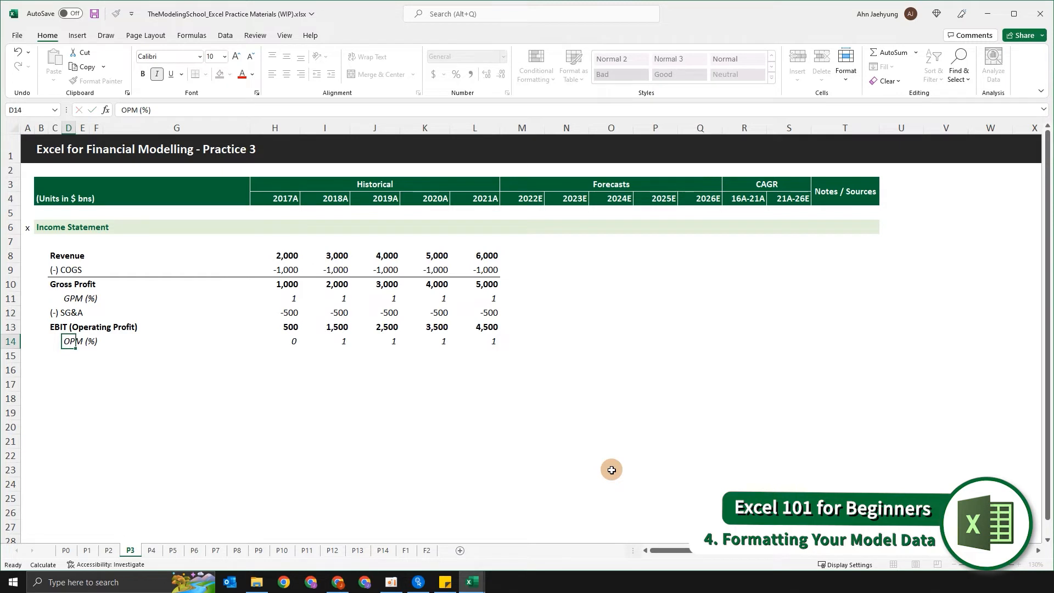
Step: Format the GPM (%) figures in H11:L11 as percentages with one decimal place
key("Up")
key("Up")
key("Up")
key("Up")
key("Right")
key("Right")
key("Right")
key("Right")
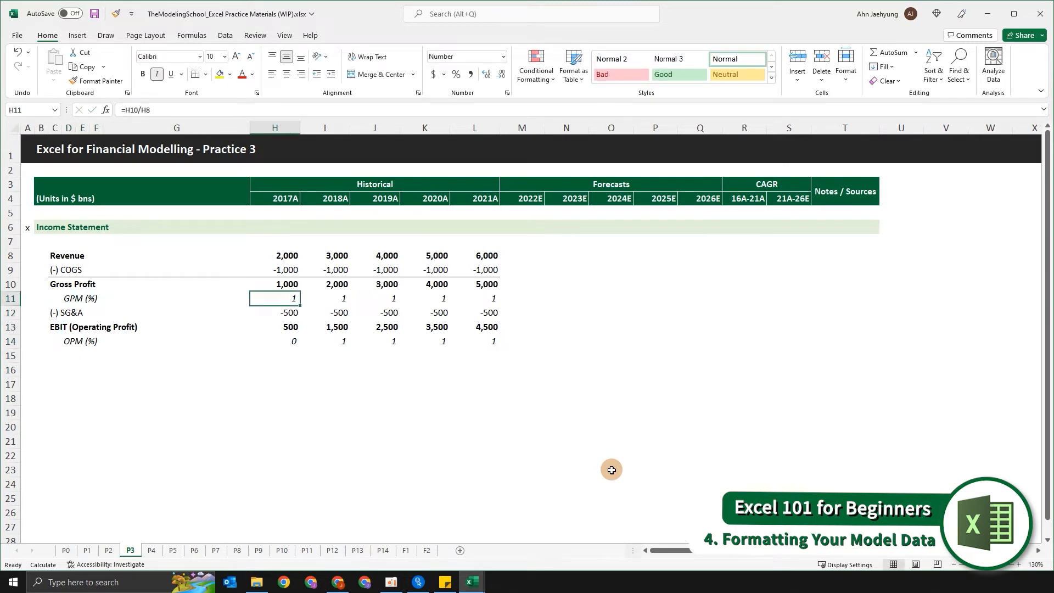
key("ctrl+shift+Right")
key("Left")
key("Right")
key("ctrl+shift+Right")
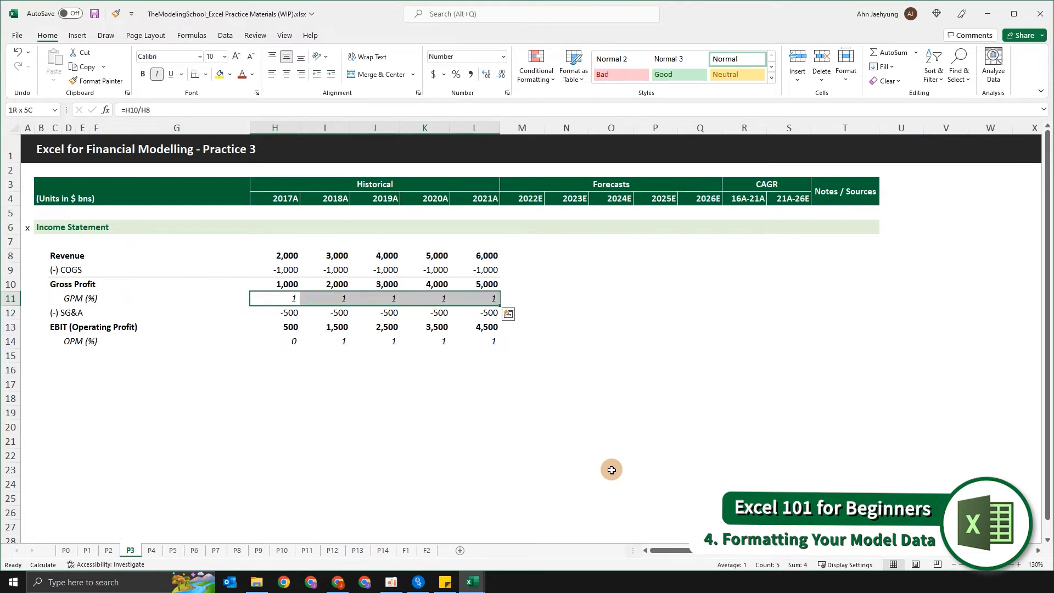
key("ctrl+shift+5")
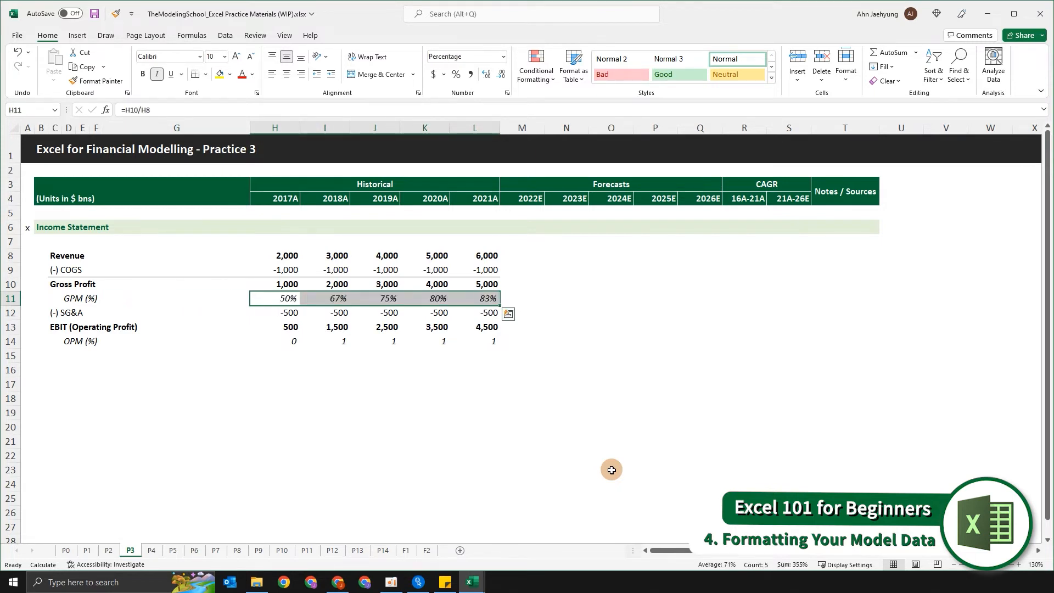
key("alt")
key("h")
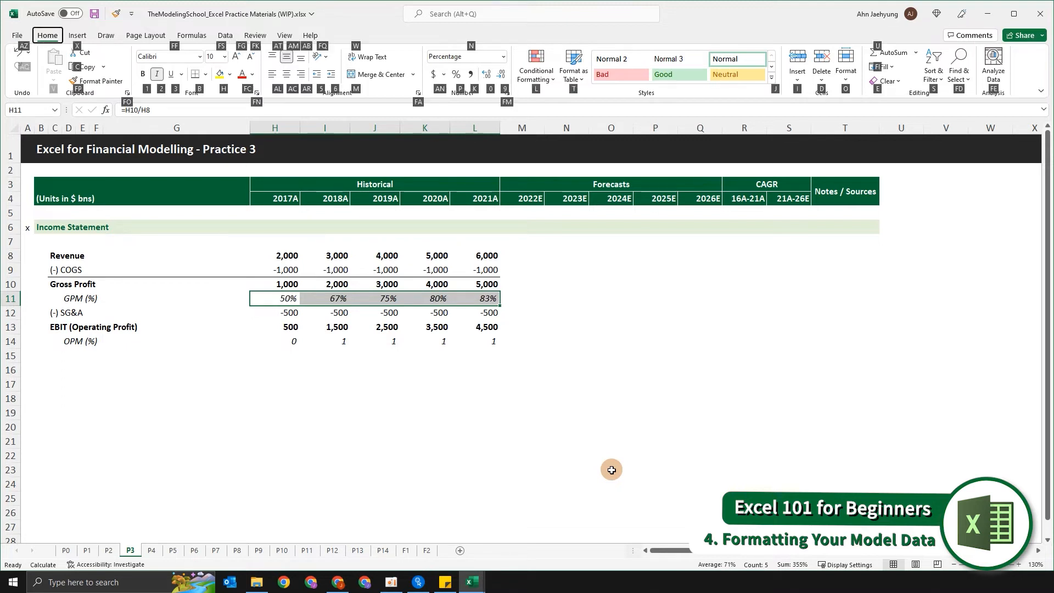
key("0")
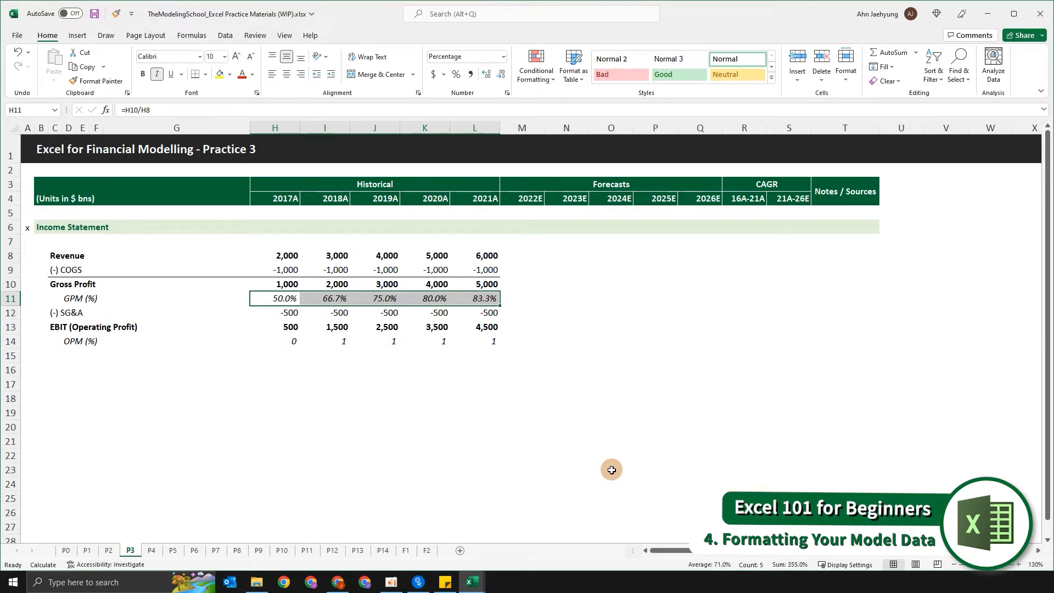
Step: Format the OPM (%) figures in H14:L14 as percentages with one decimal place
key("Down")
key("Down")
key("Down")
key("ctrl+shift+Right")
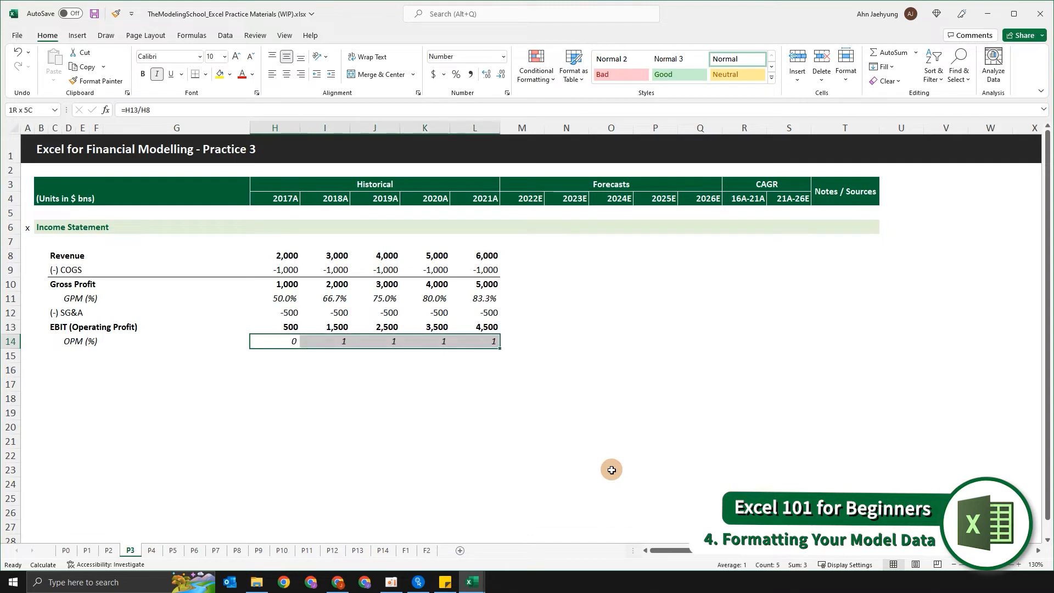
key("ctrl+shift+5")
key("alt")
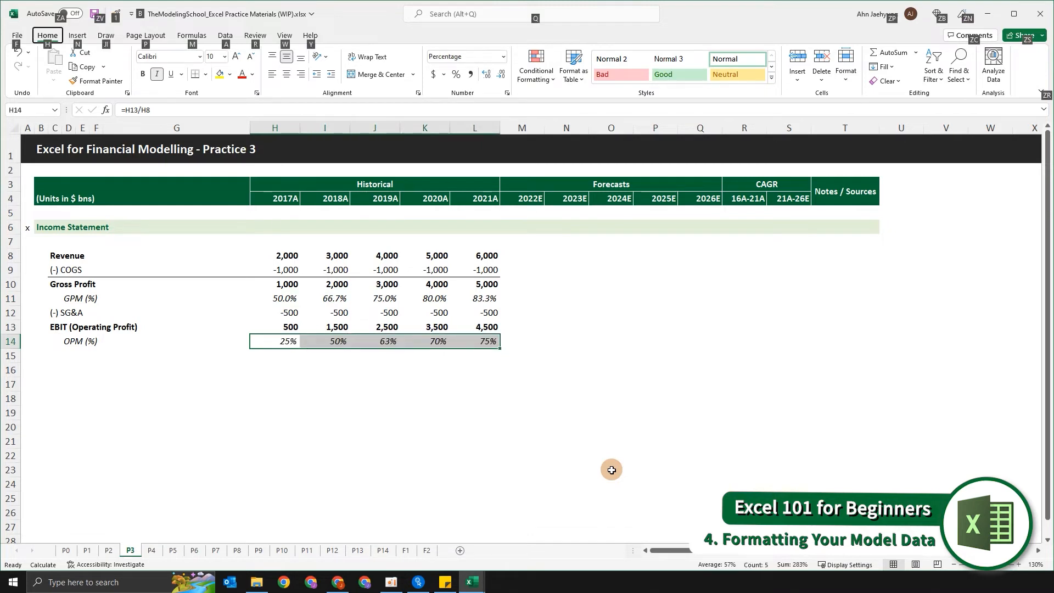
key("h")
key("0")
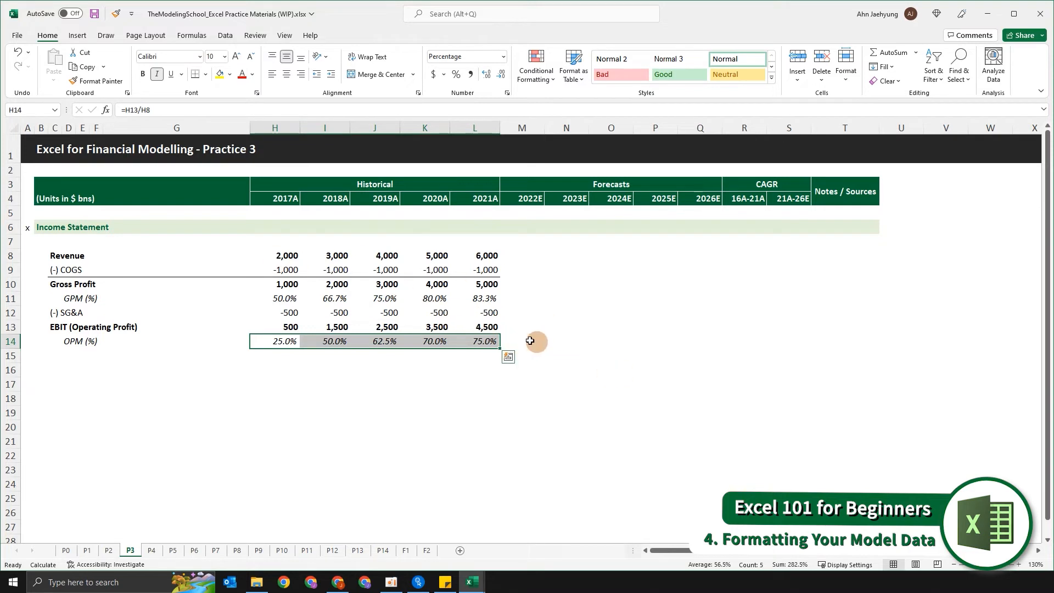
Step: Go through the COGS cells in row 9 to examine how their negative values are displayed
left_click(295, 300)
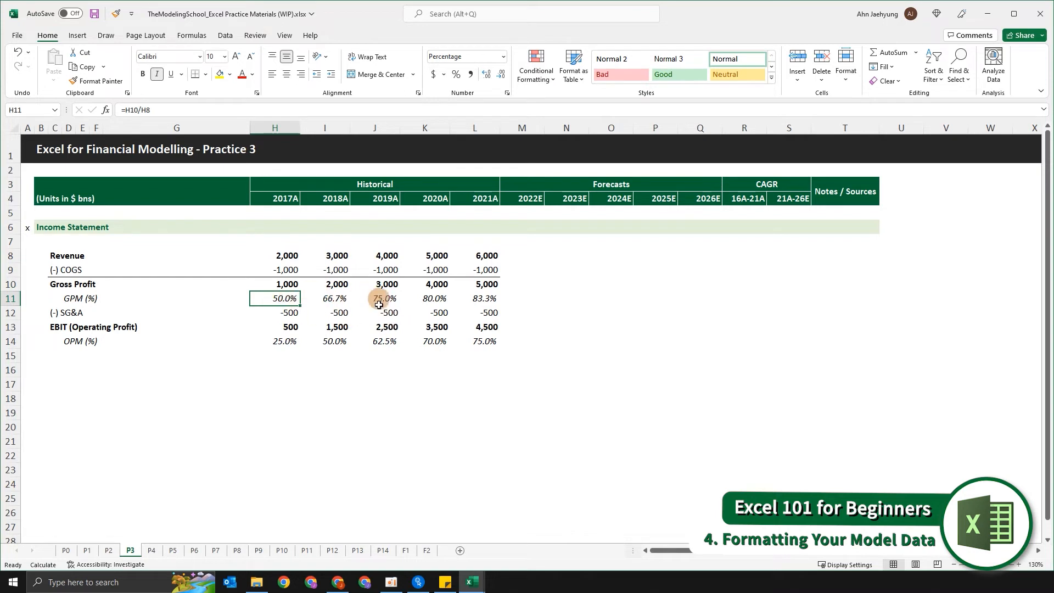
left_click(284, 266)
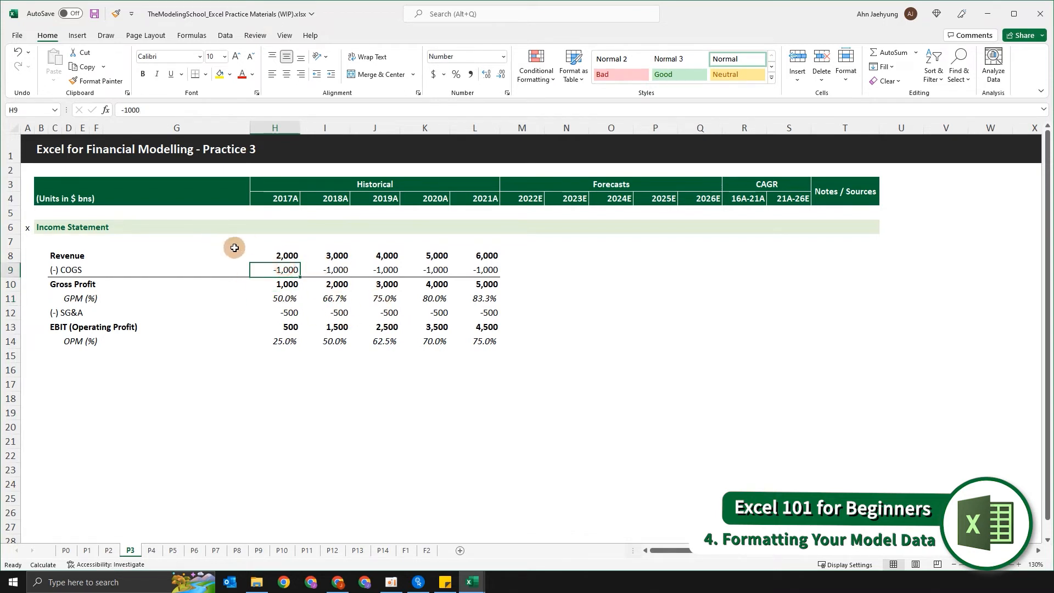
left_click(325, 269)
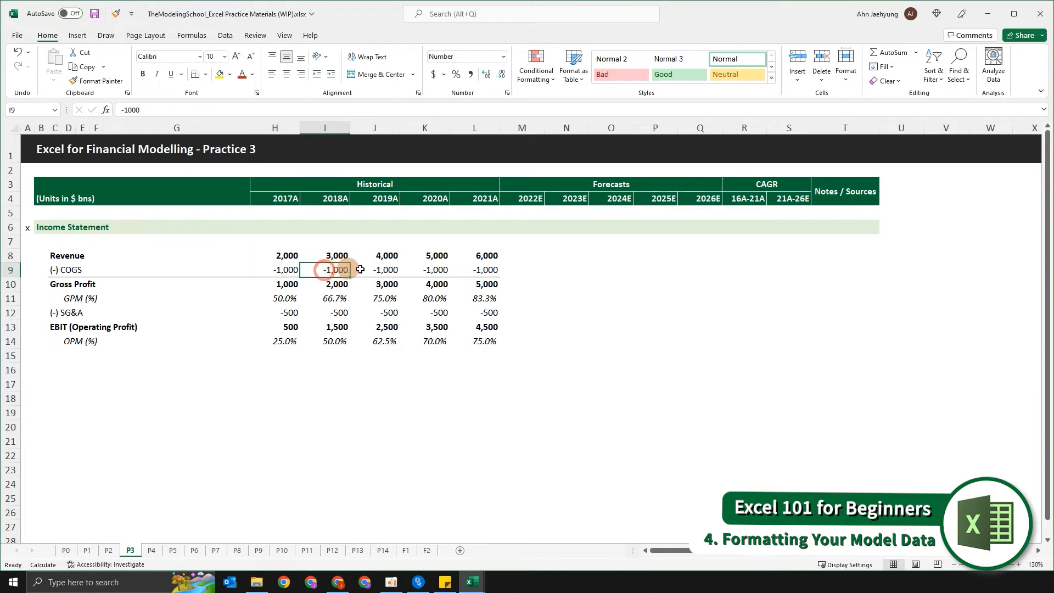
left_click(390, 270)
left_click(434, 270)
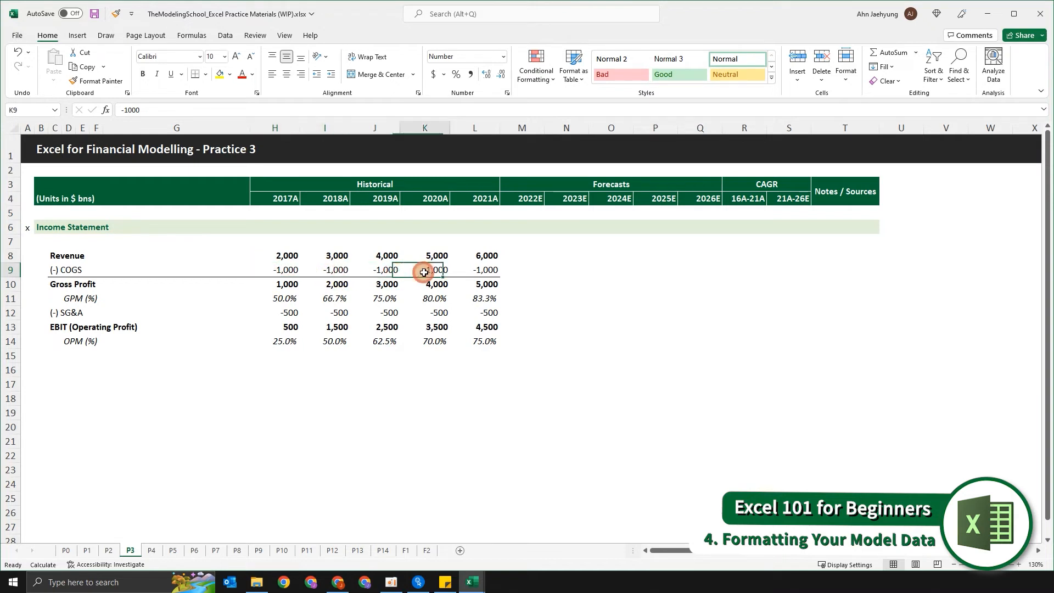
left_click(487, 273)
left_click(333, 264)
Step: Set the COGS figures in H9:L9 to show negative numbers in black parentheses, using the (1,234) number format
left_click(295, 268)
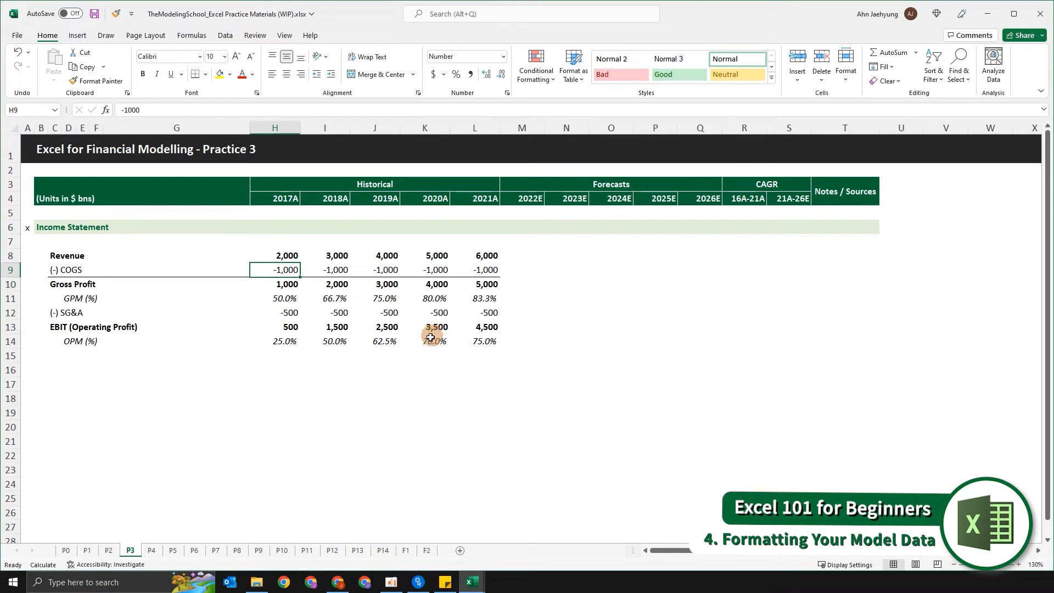
key("shift+Right")
key("shift+Right")
key("shift+Right")
key("shift+Right")
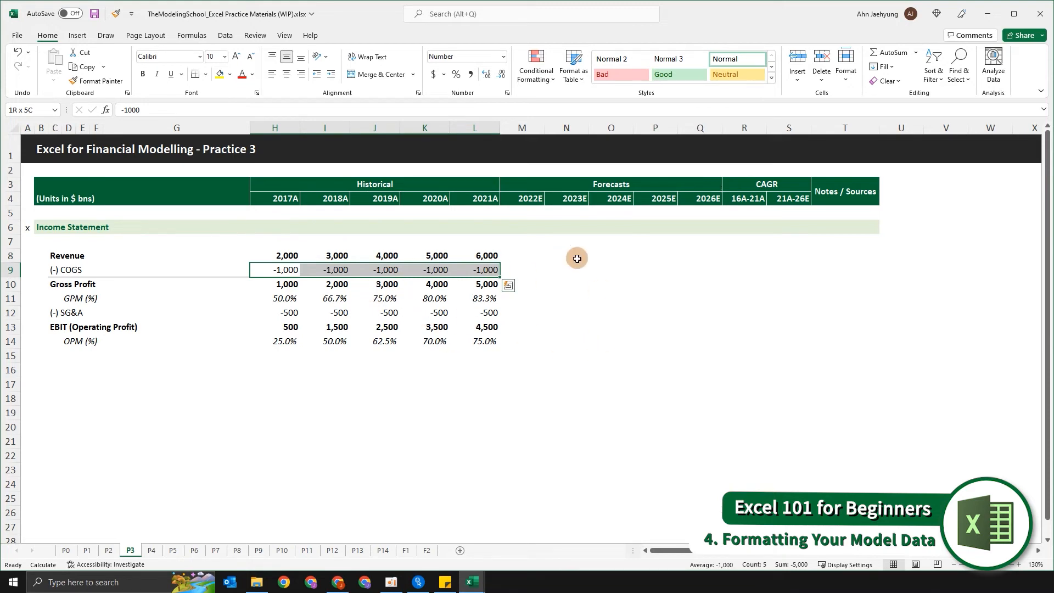
key("ctrl+1")
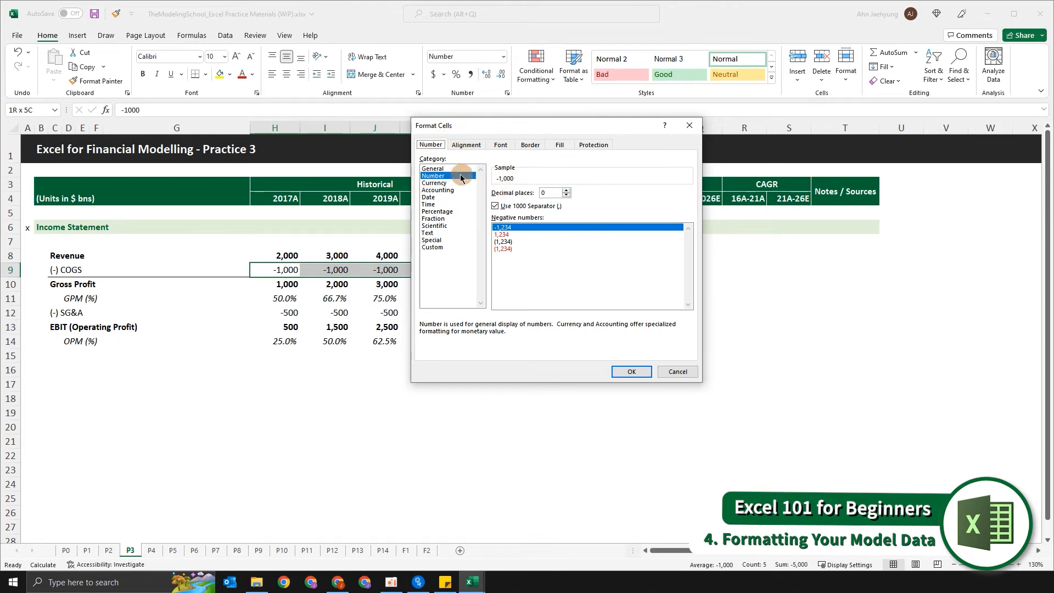
left_click(508, 242)
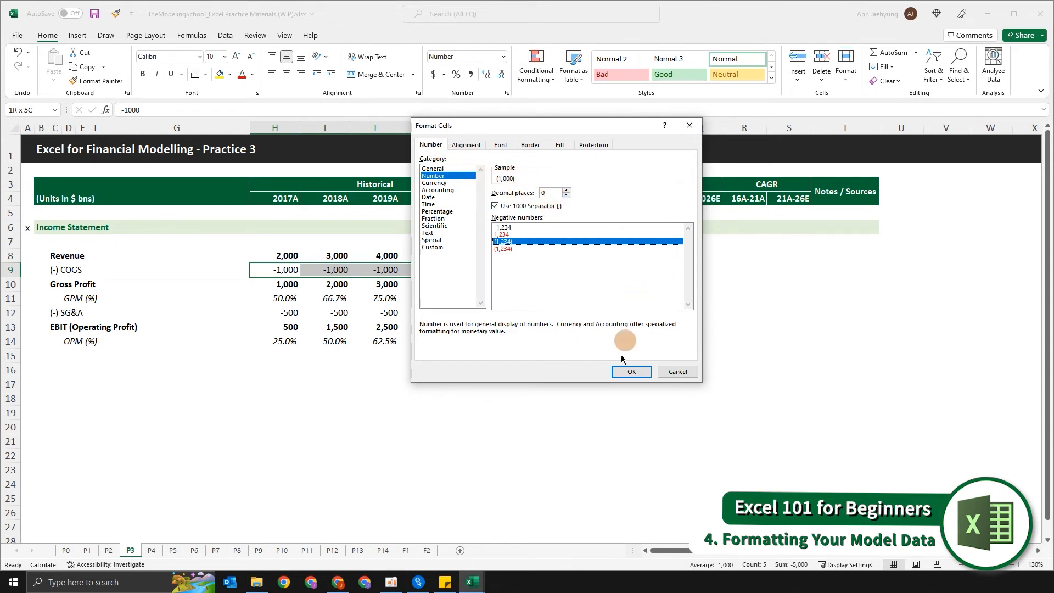
left_click(631, 371)
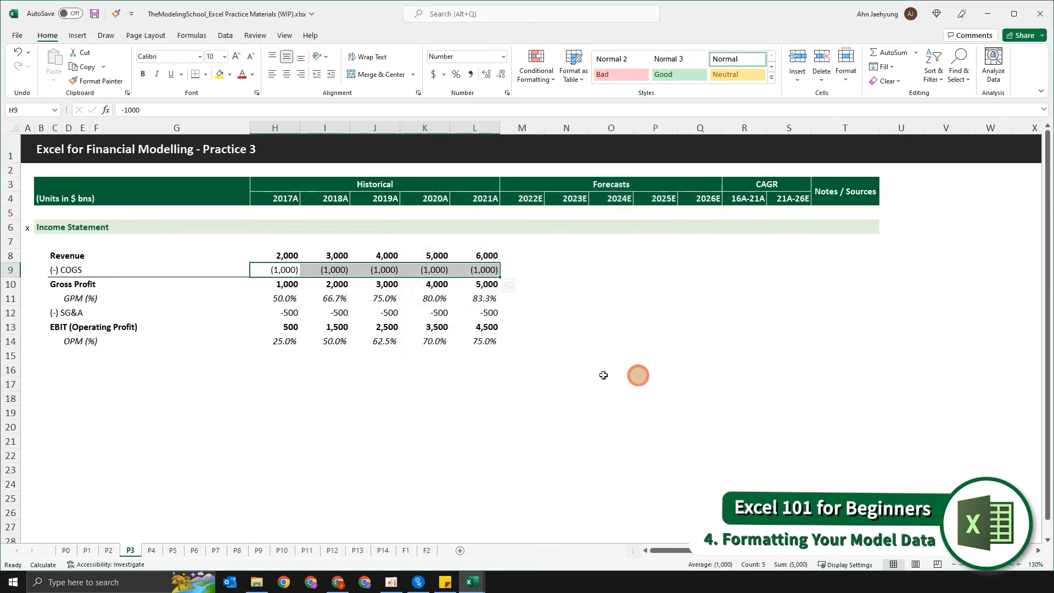
left_click(402, 354)
left_click(282, 265)
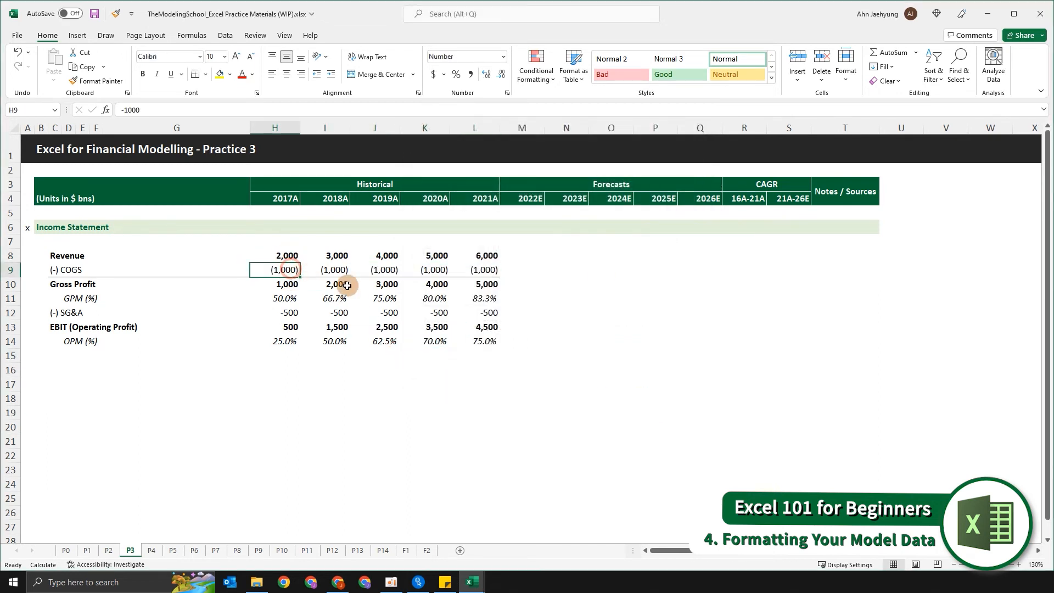
left_click(337, 269)
left_click_drag(282, 269, 483, 270)
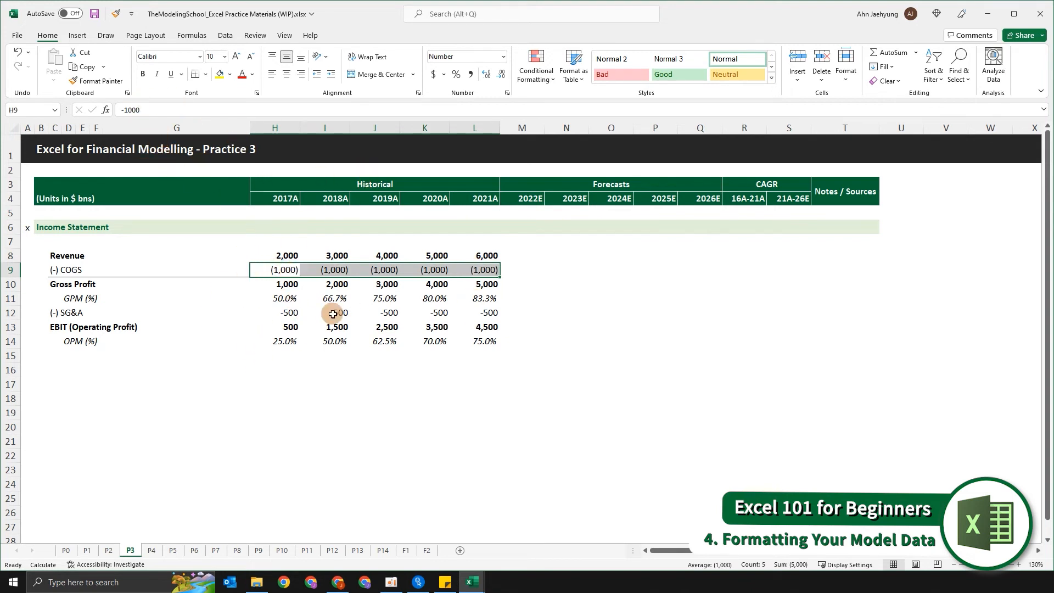
Step: Set the SG&A figures in H12:L12 to the black (1,234) negative number format, keeping zero decimals and the thousands separator
left_click(274, 301)
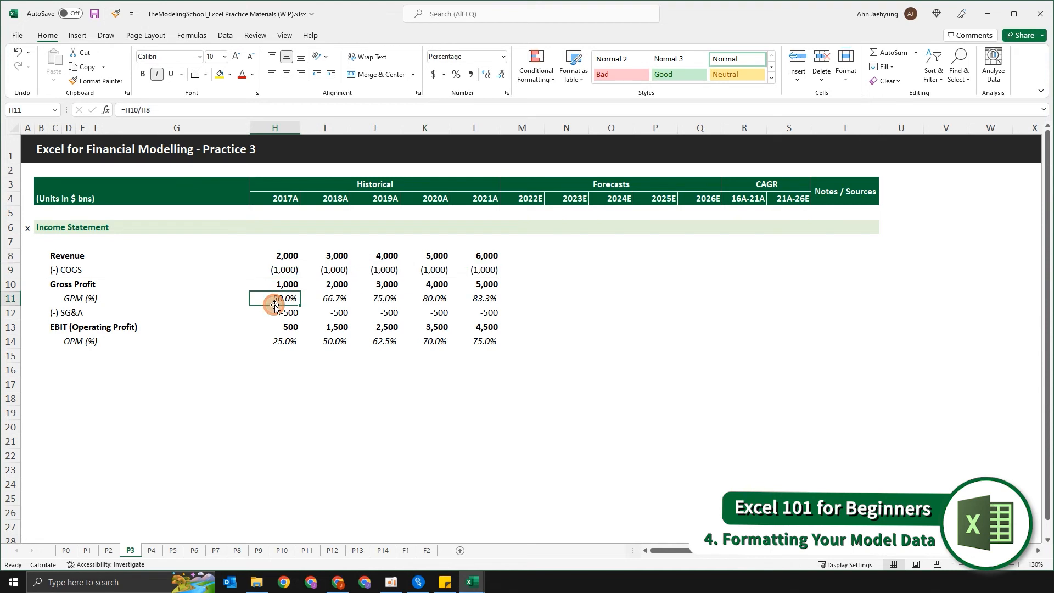
left_click(274, 308)
key("shift+Right")
key("shift+Right")
key("shift+Right")
key("shift+Right")
key("ctrl+1")
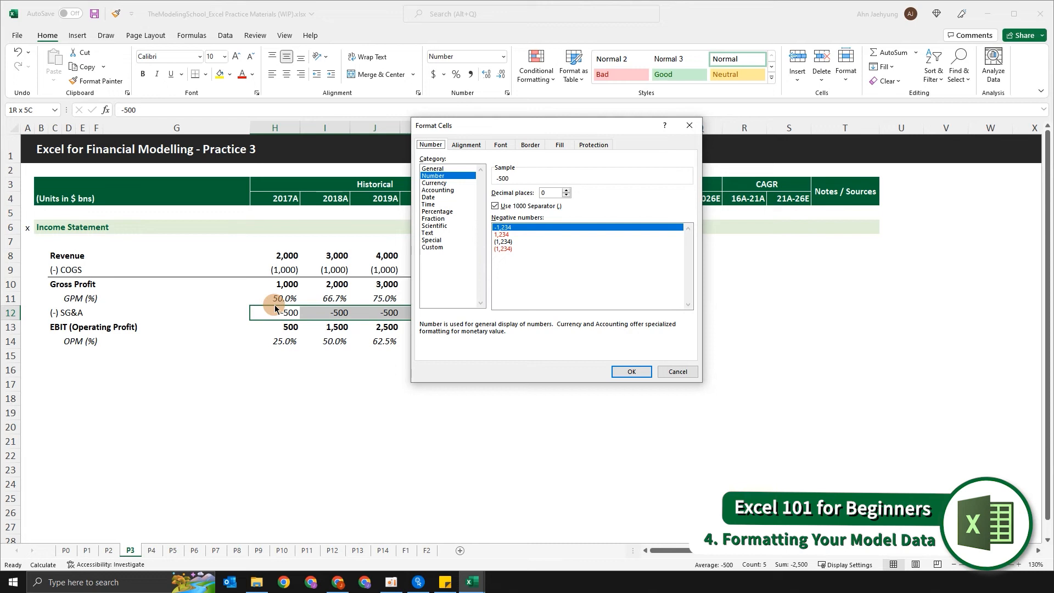
key("Tab")
key("Tab")
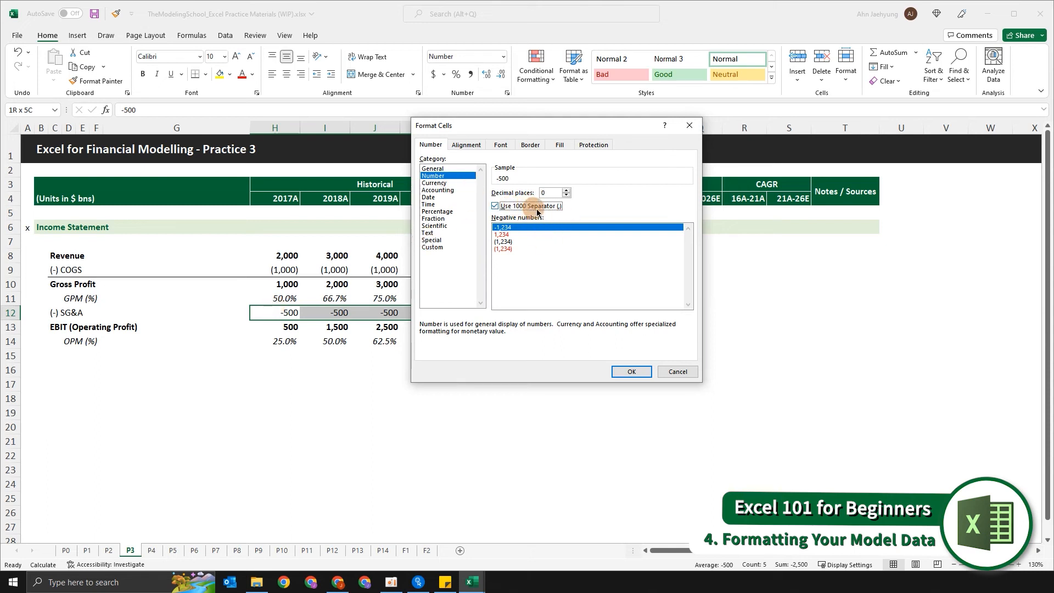
key("Tab")
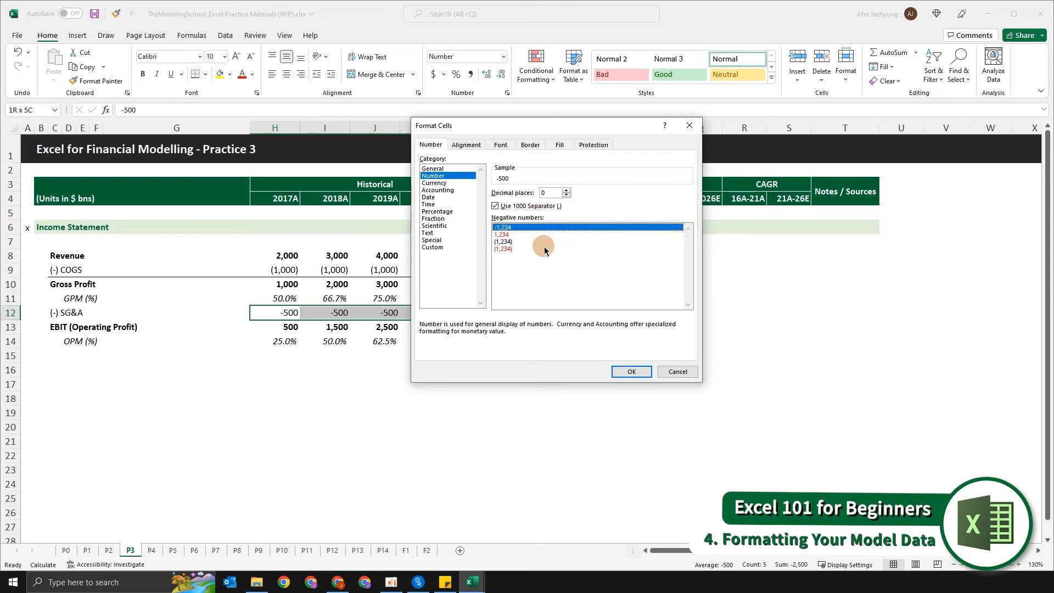
key("Down")
key("Down")
key("Up")
key("Down")
key("Up")
key("Up")
key("Down")
key("Down")
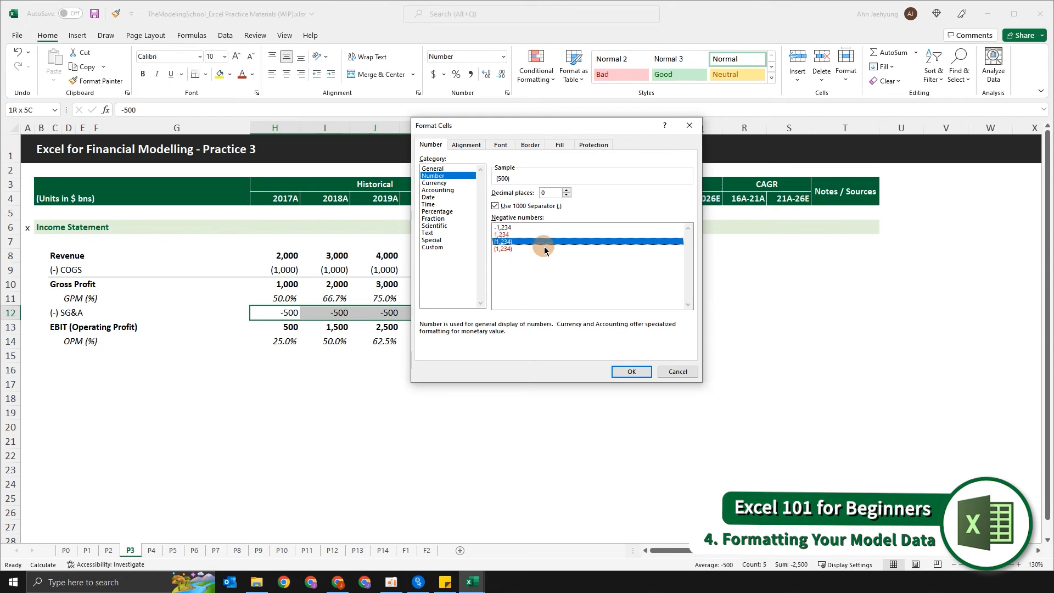
key("Return")
key("Up")
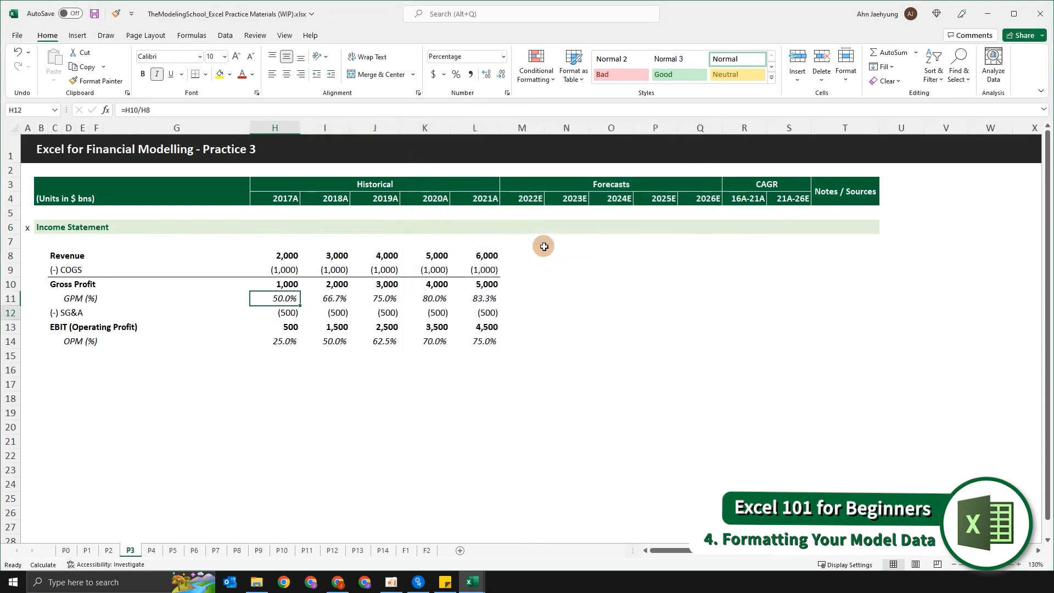
key("Down")
key("Up")
key("Up")
key("Up")
key("Left")
key("Left")
key("Left")
key("Left")
key("Left")
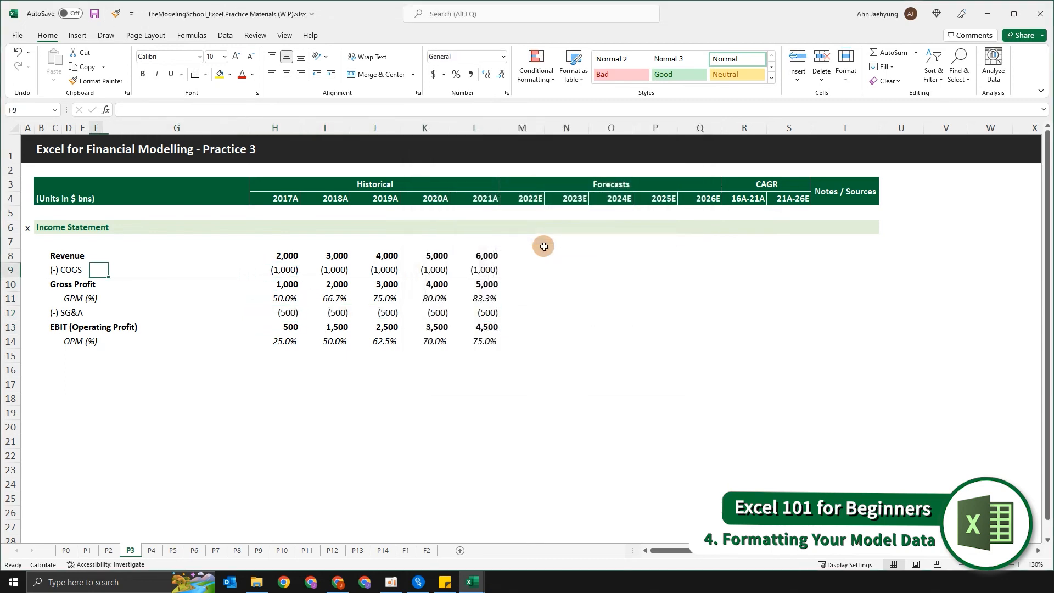
key("Left")
key("Left")
key("Up")
key("Up")
key("Up")
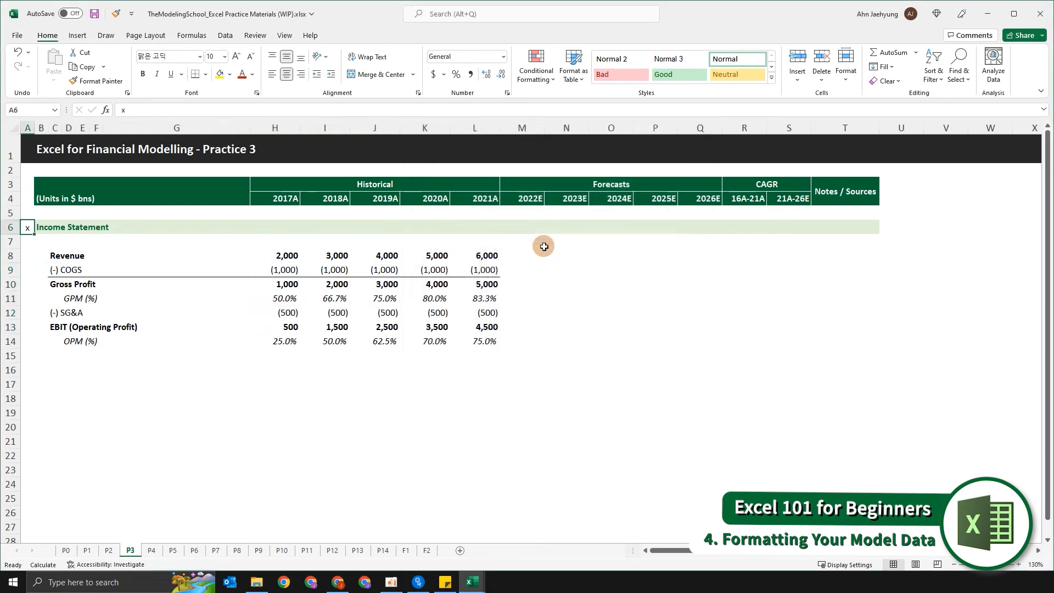
key("ctrl+Home")
left_click(229, 241)
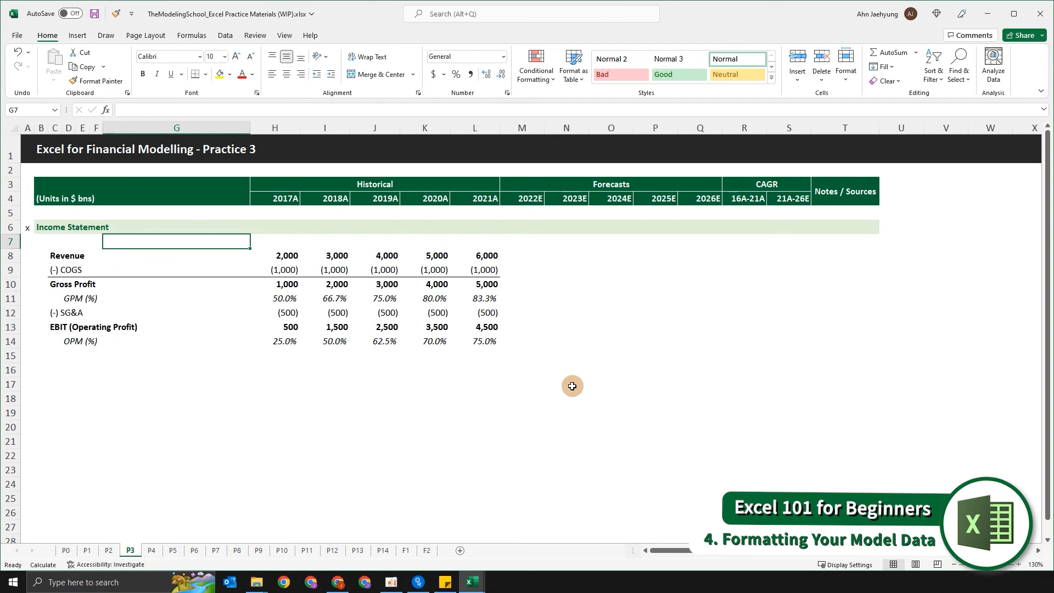
Step: Open the cell format settings for the 2017A COGS figure in H9 to examine its negative number options
left_click(292, 275)
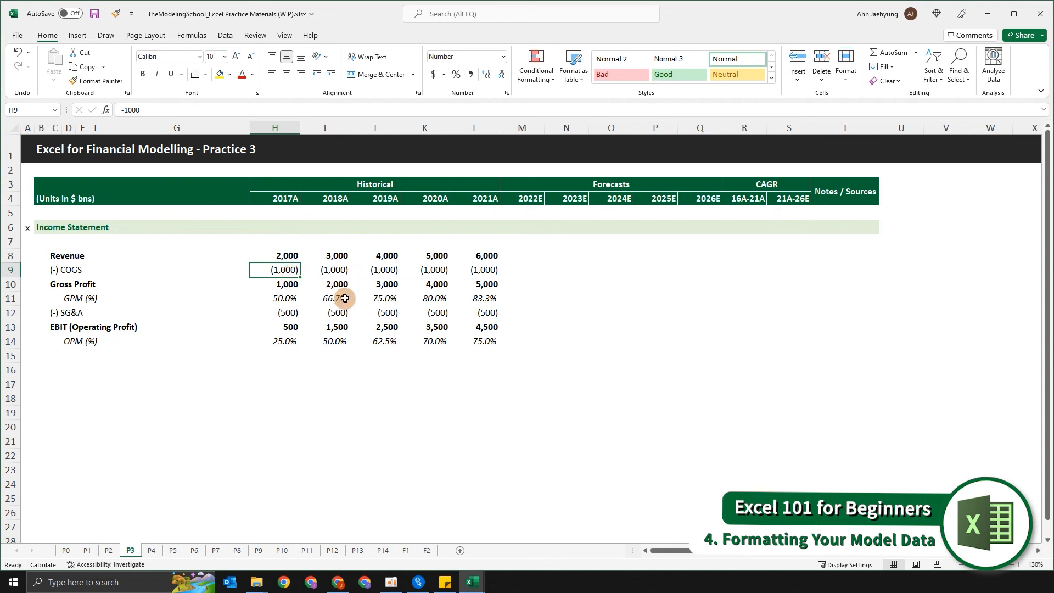
key("ctrl+1")
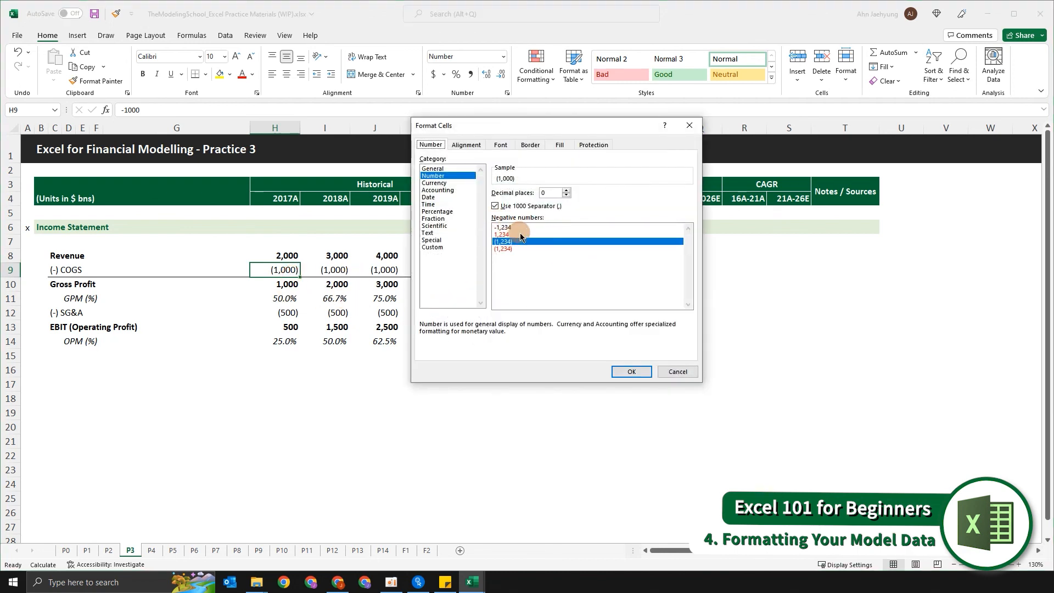